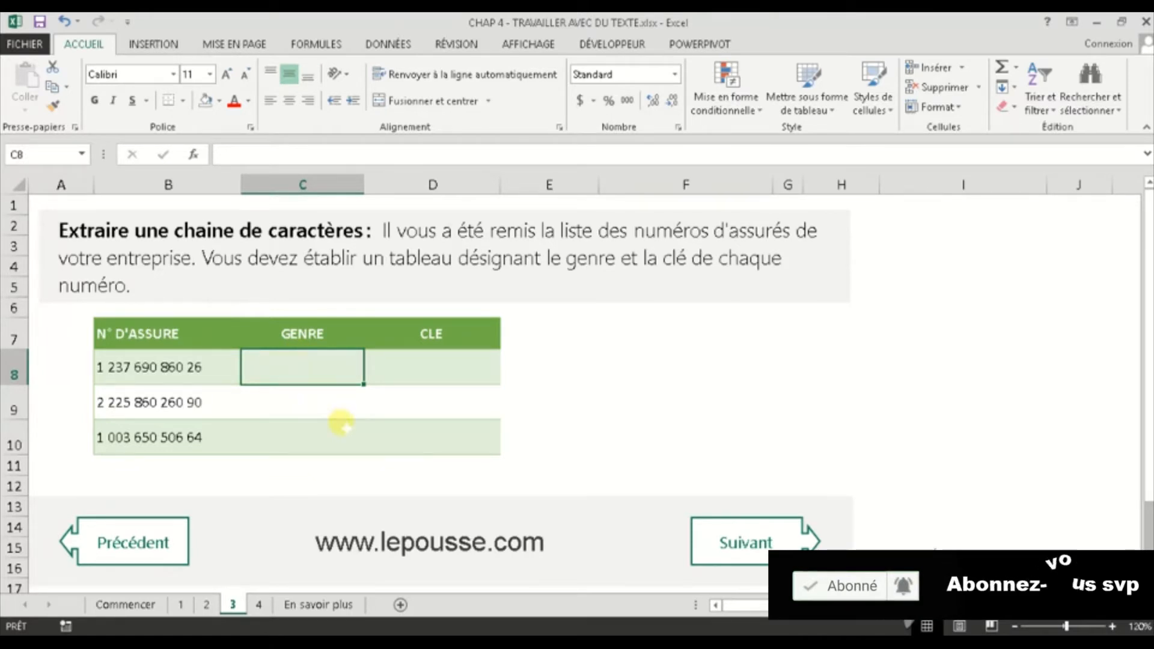
- Begin a GAUCHE formula in the first GENRE cell, C8, with insured number B8 as its text argument
{"action": "type", "text": "="}
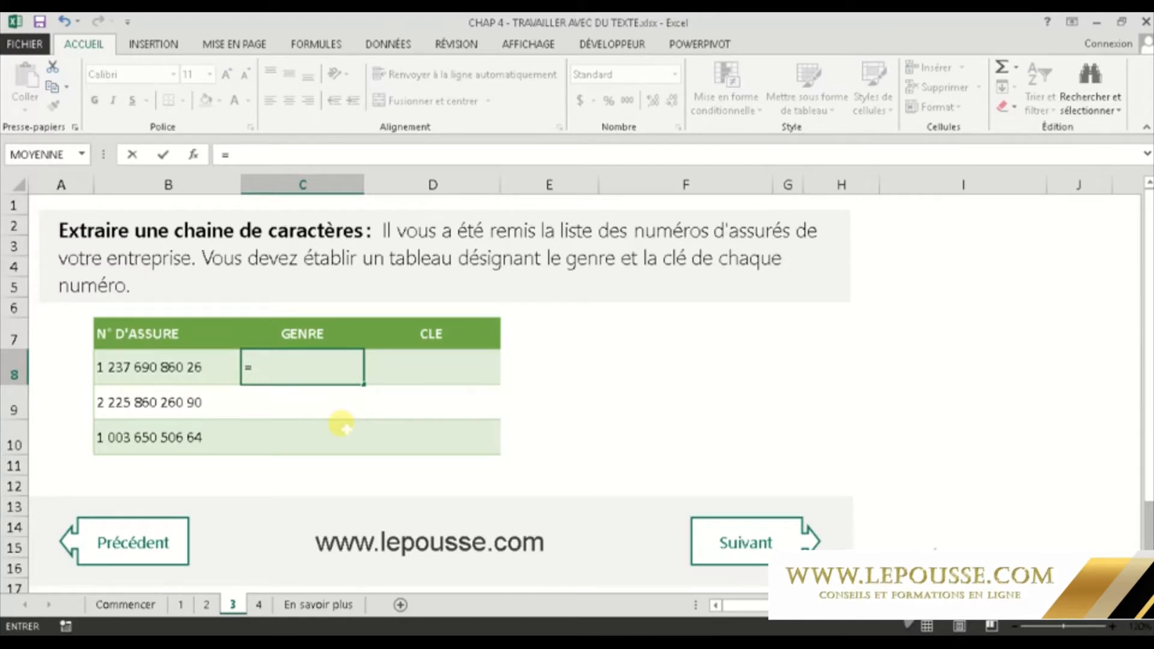
{"action": "type", "text": "GQ"}
{"action": "key", "text": "BackSpace"}
{"action": "type", "text": "A"}
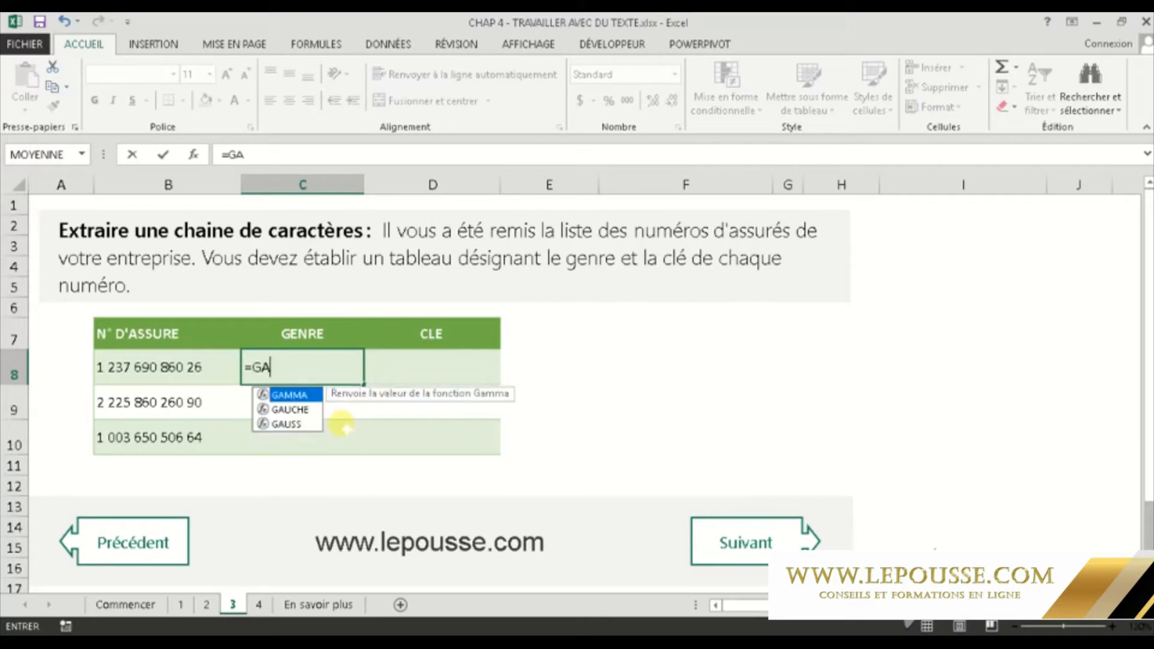
{"action": "type", "text": "U"}
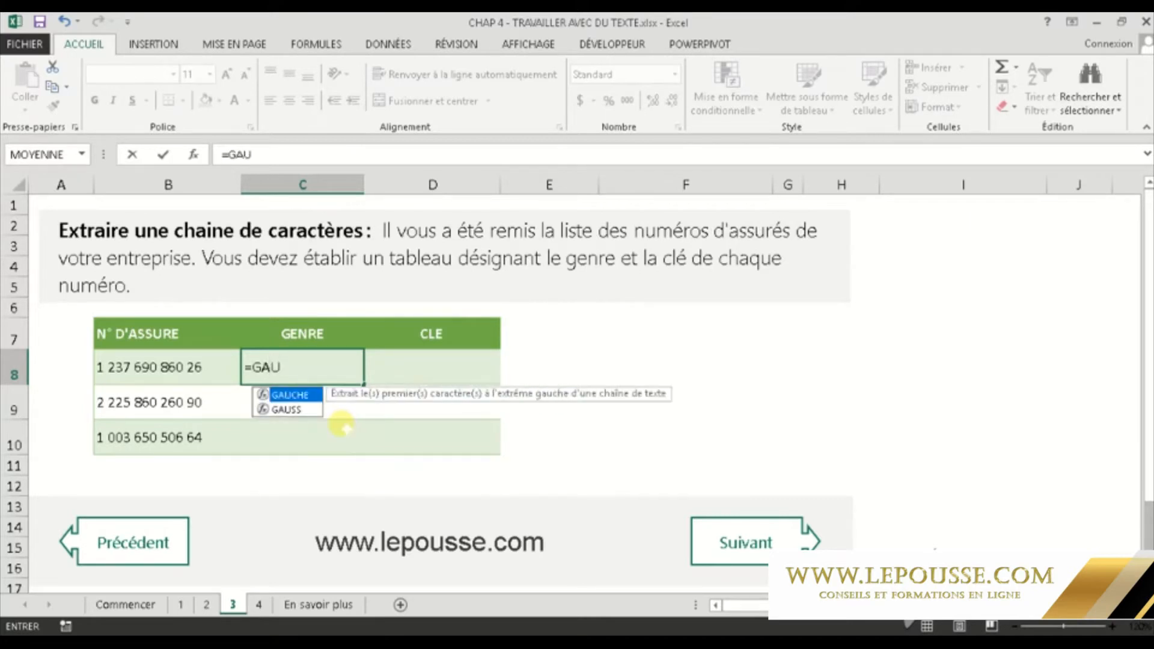
{"action": "key", "text": "Tab"}
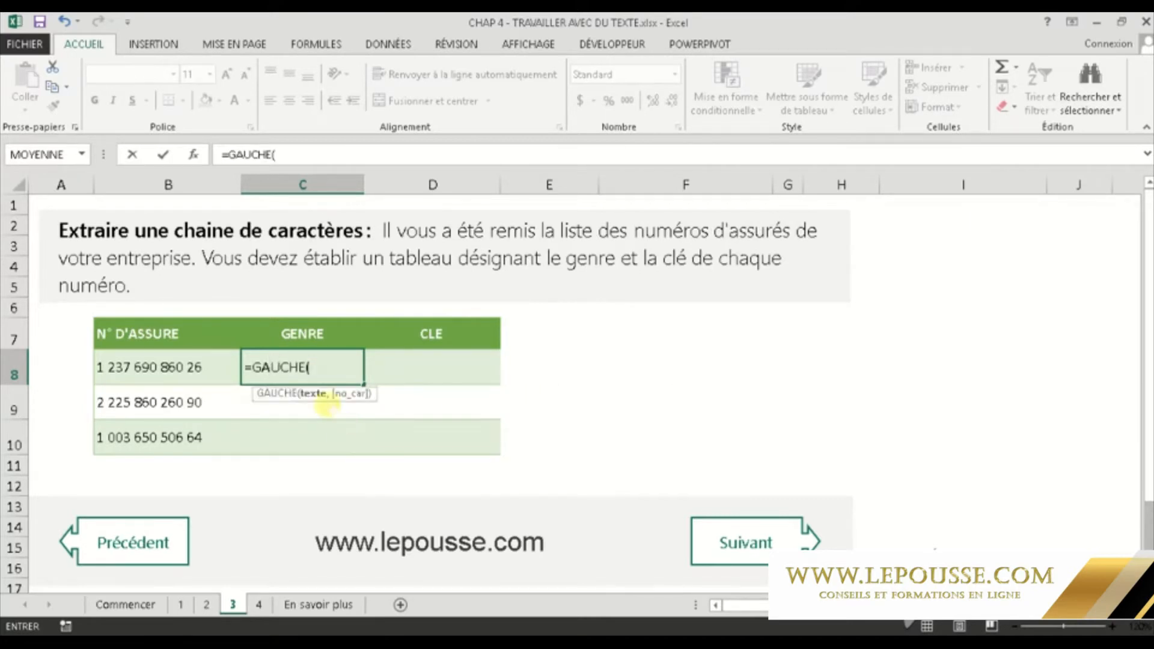
{"action": "left_click", "coordinate": [124, 364]}
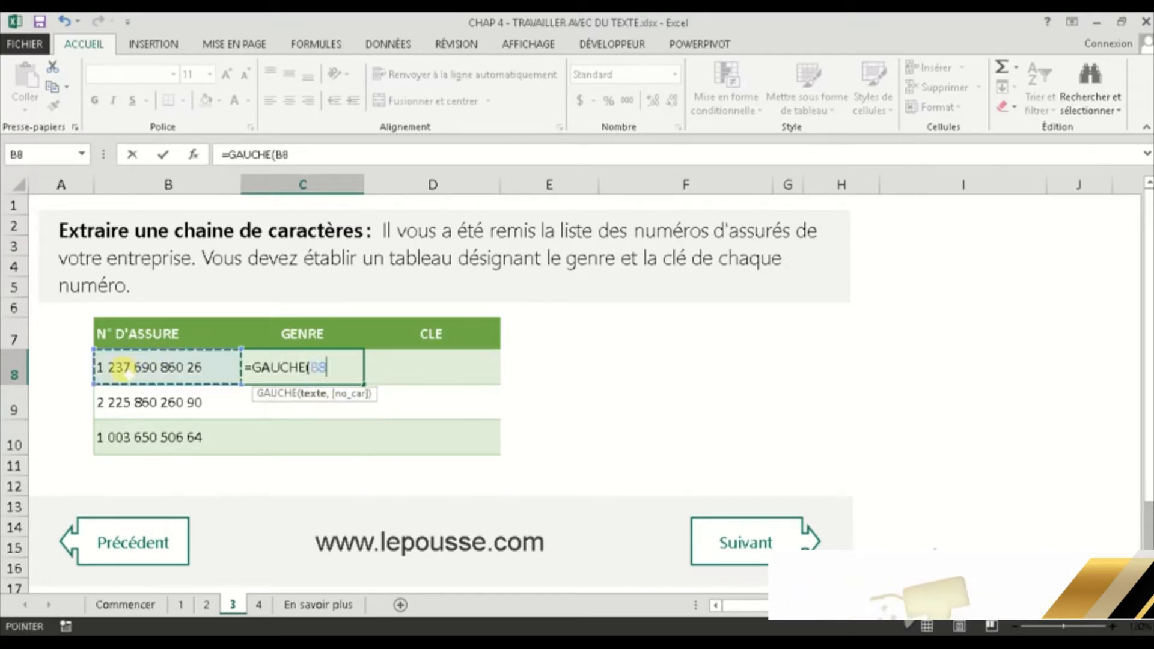
{"action": "type", "text": ","}
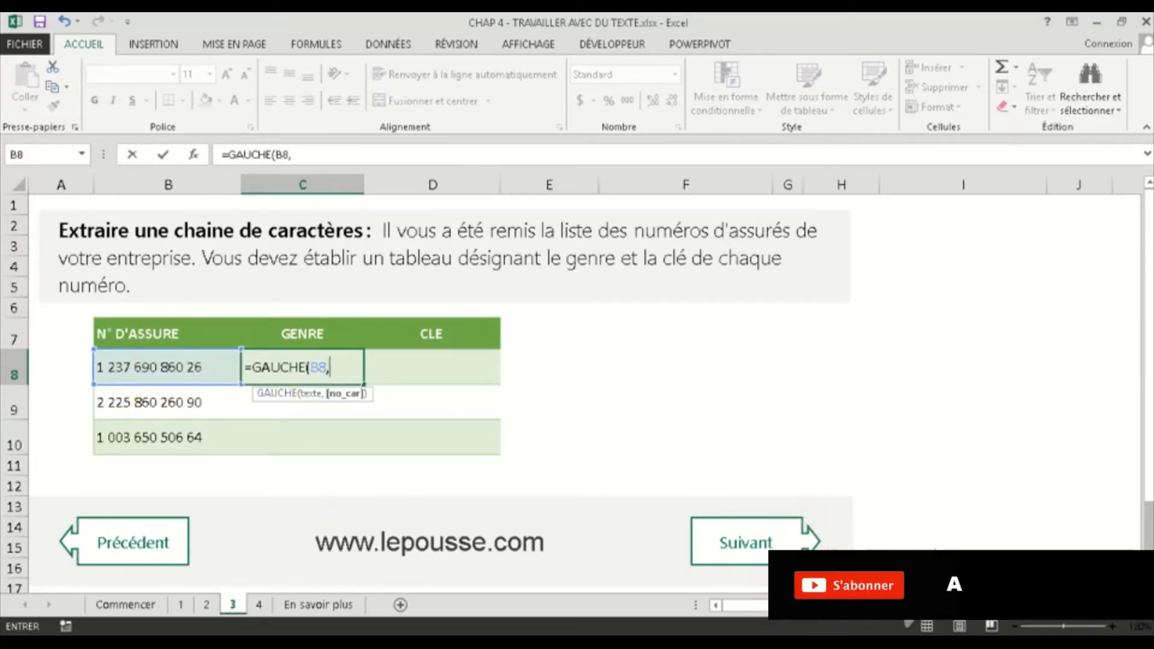
- Bring up the on-screen keyboard, move it clear of the table, and return to the formula in C8
{"action": "left_click", "coordinate": [769, 642]}
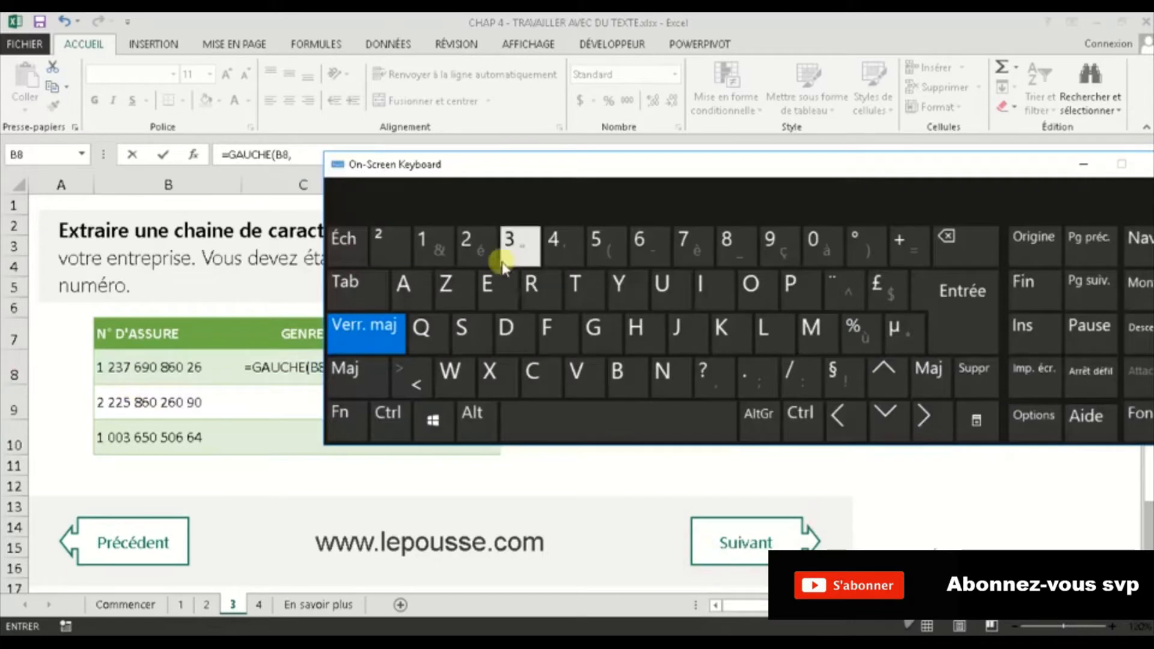
{"action": "left_click_drag", "start_coordinate": [474, 177], "coordinate": [694, 265]}
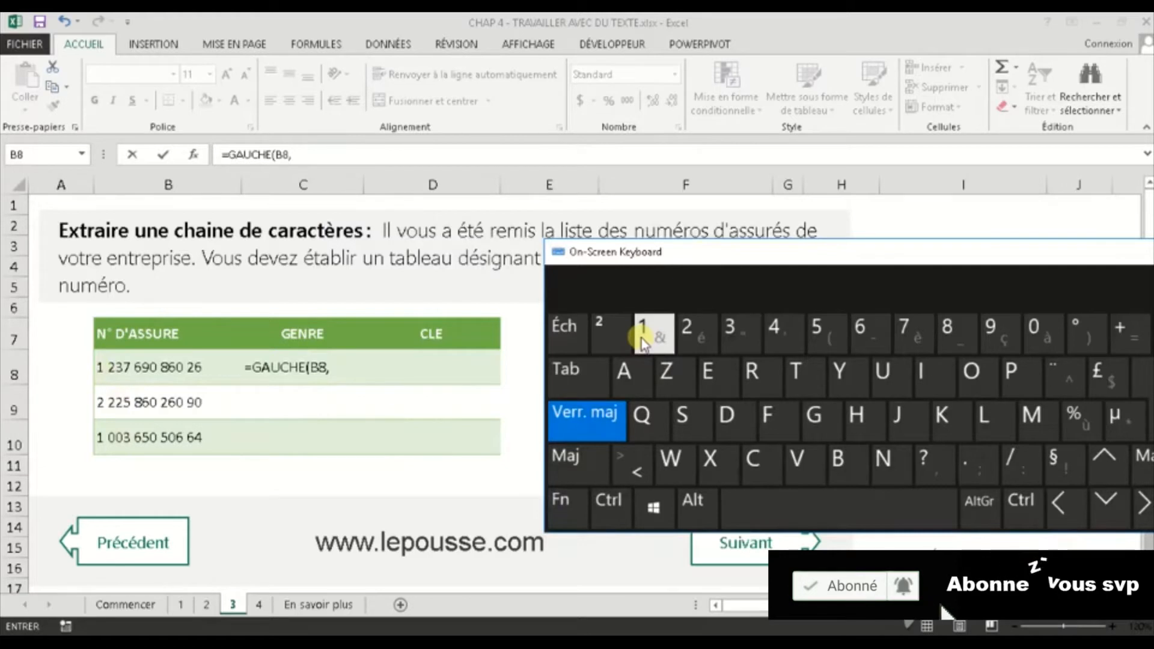
{"action": "left_click", "coordinate": [333, 368]}
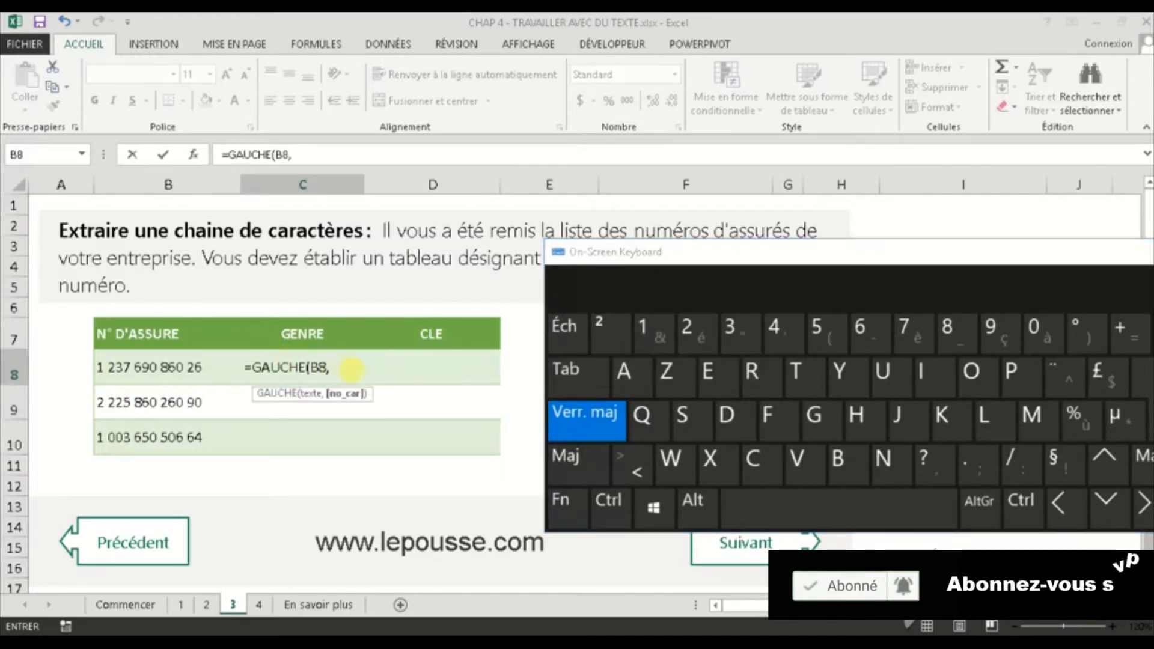
- Complete the C8 formula as =GAUCHE(B8,1) and copy it down to C10
{"action": "left_click", "coordinate": [641, 334]}
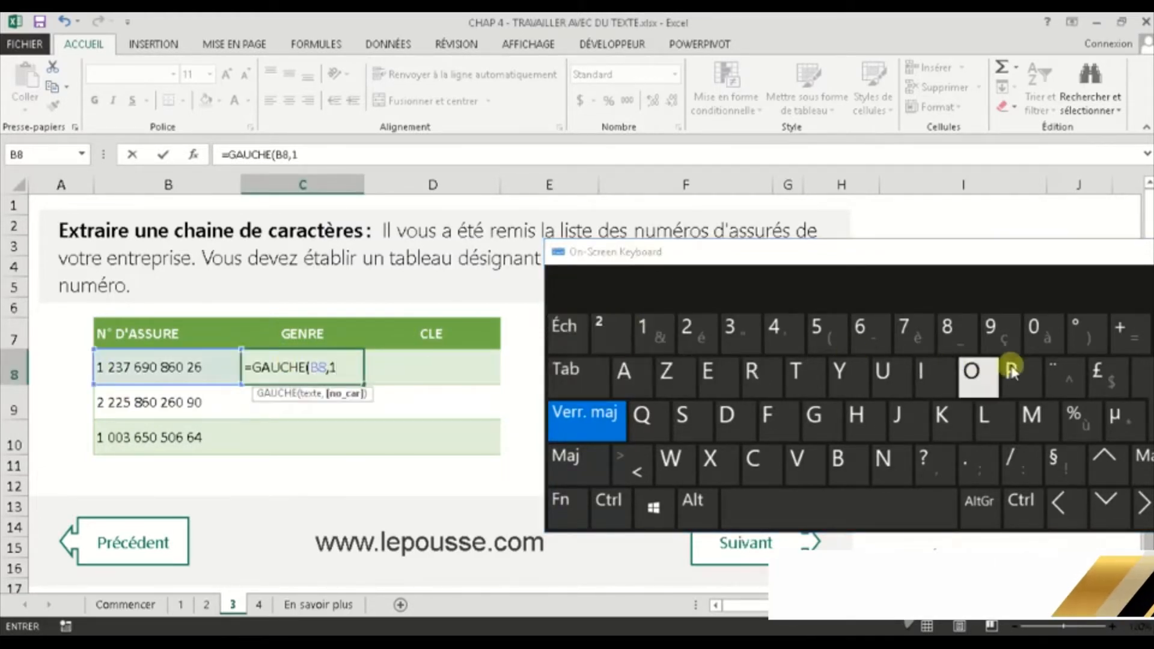
{"action": "key", "text": "shift"}
{"action": "left_click", "coordinate": [1088, 340]}
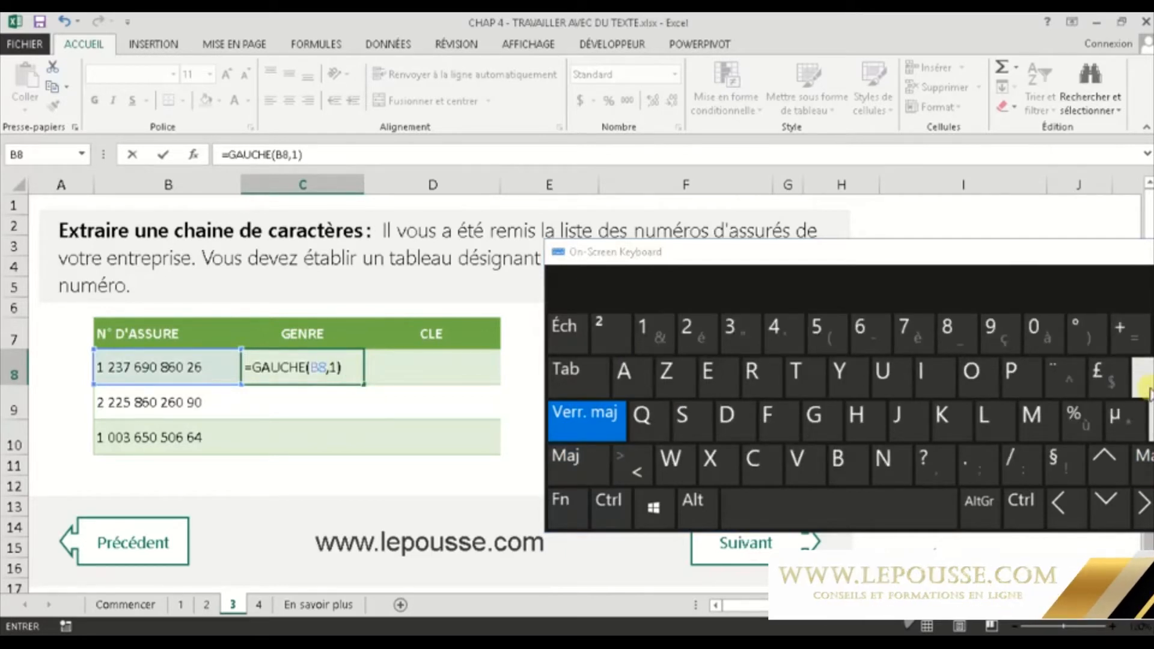
{"action": "left_click", "coordinate": [1145, 385]}
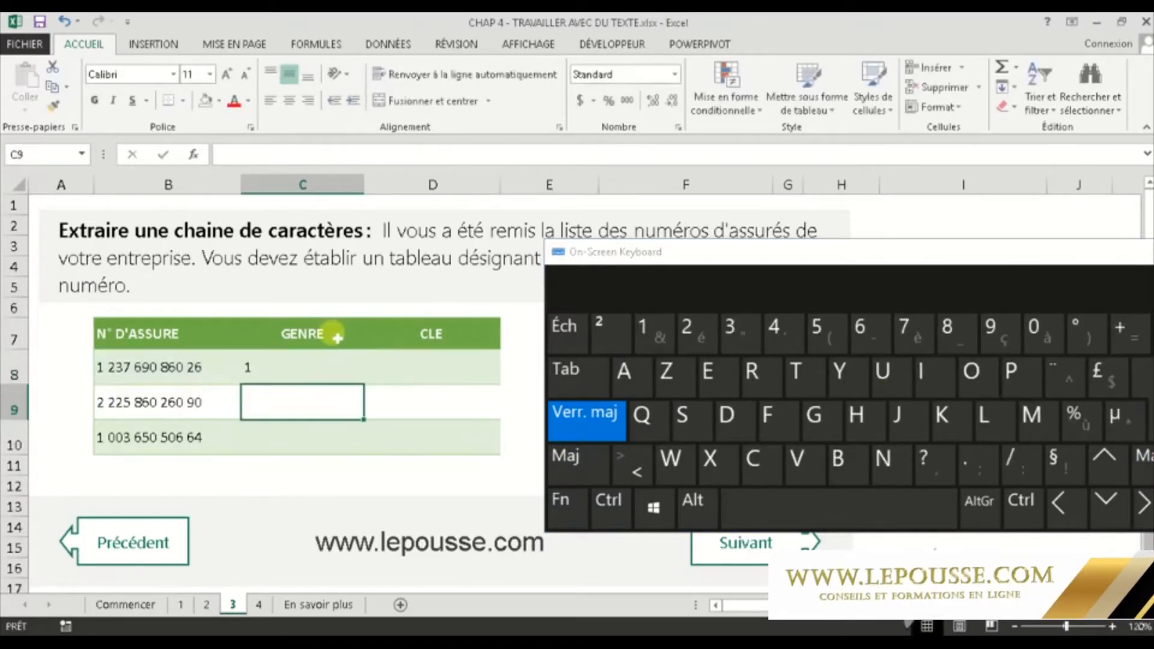
{"action": "left_click", "coordinate": [294, 366]}
{"action": "left_click_drag", "start_coordinate": [364, 383], "coordinate": [368, 431]}
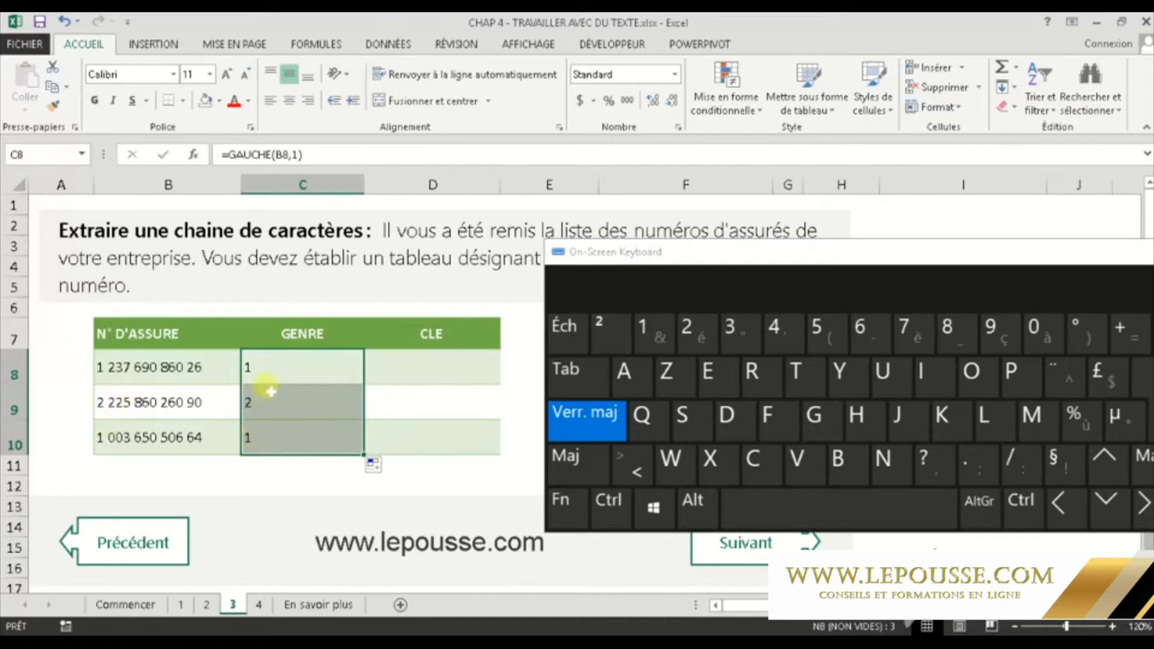
- Insert the opening of a SI function before GAUCHE in the C8 formula
{"action": "left_click", "coordinate": [275, 372]}
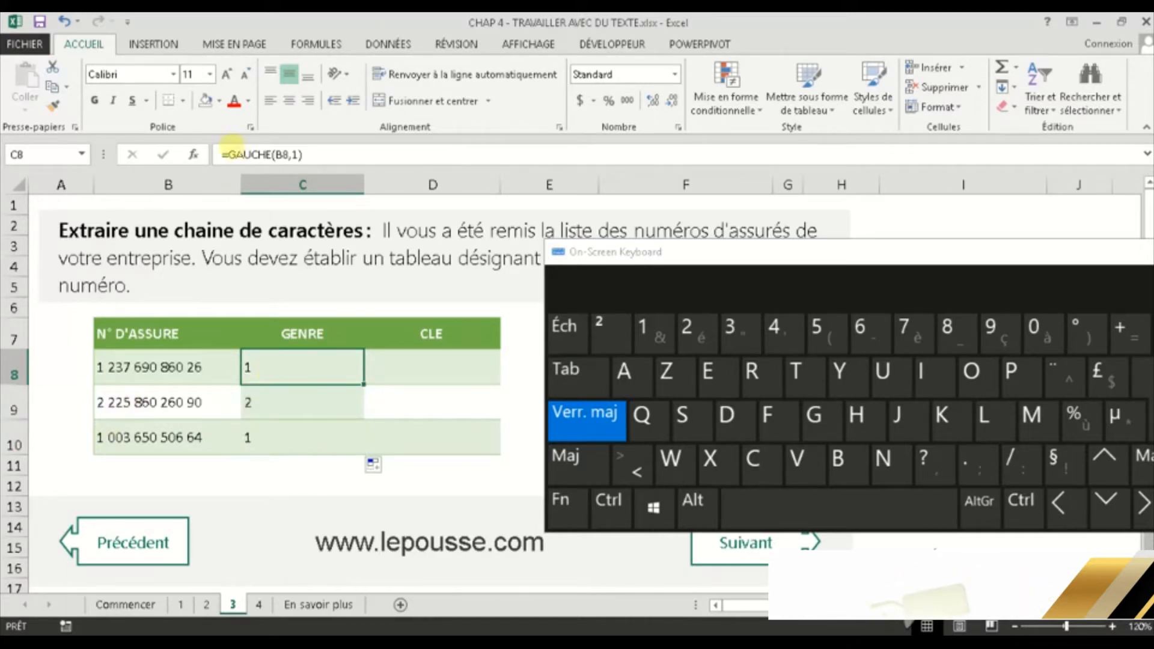
{"action": "left_click", "coordinate": [241, 155]}
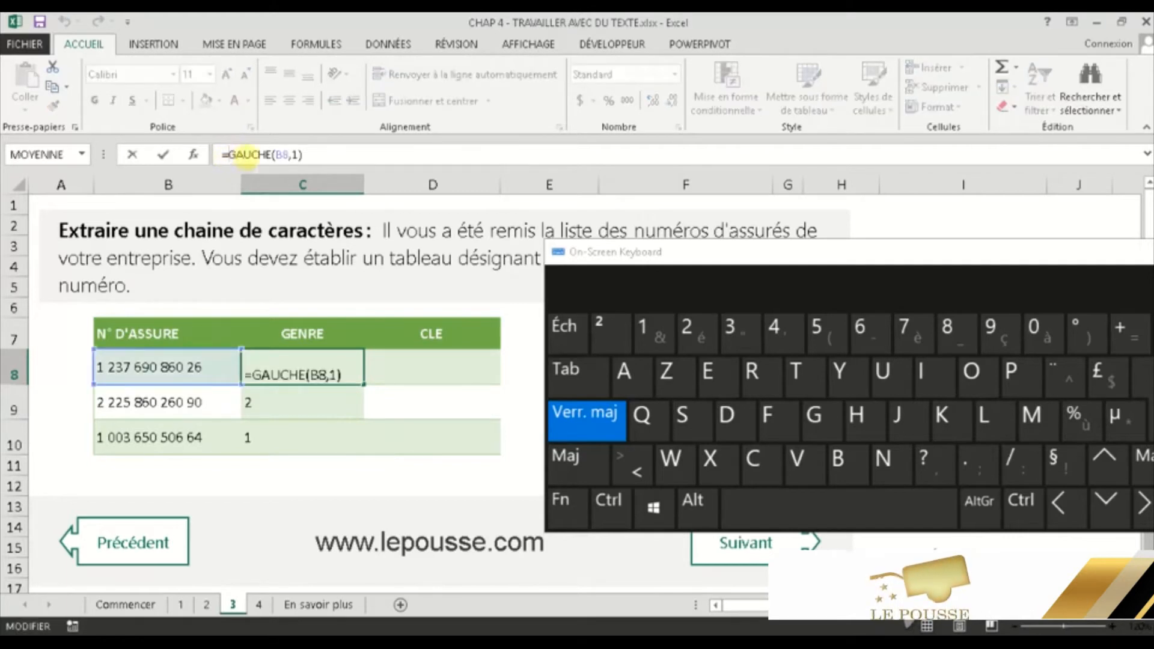
{"action": "type", "text": "SI"}
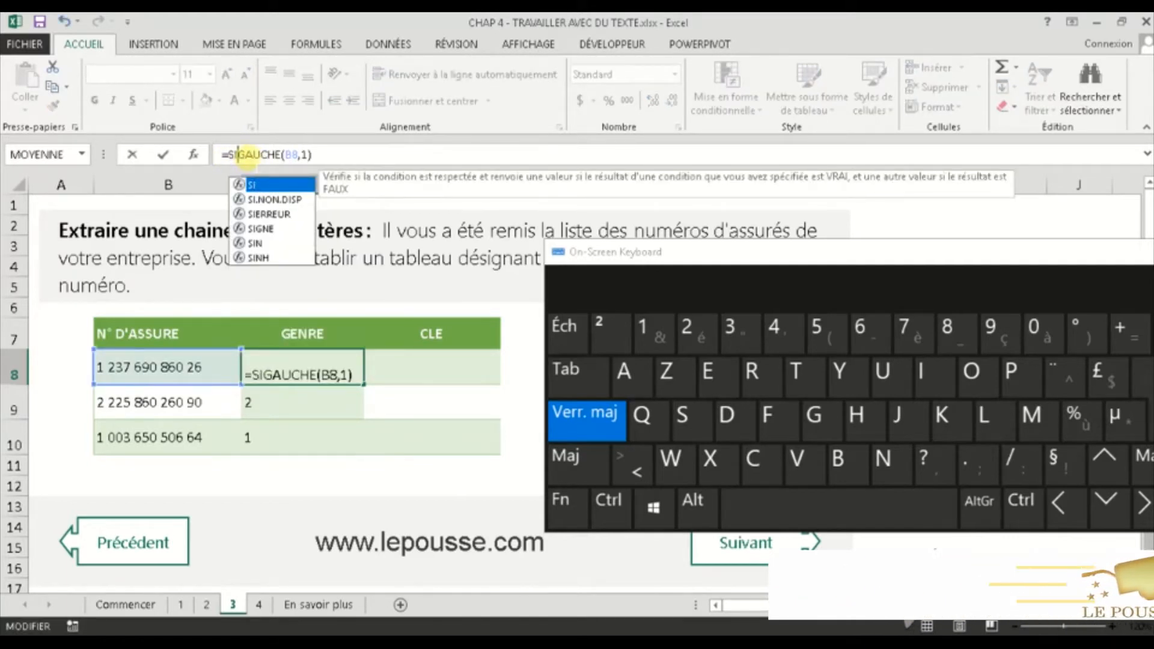
{"action": "key", "text": "shift"}
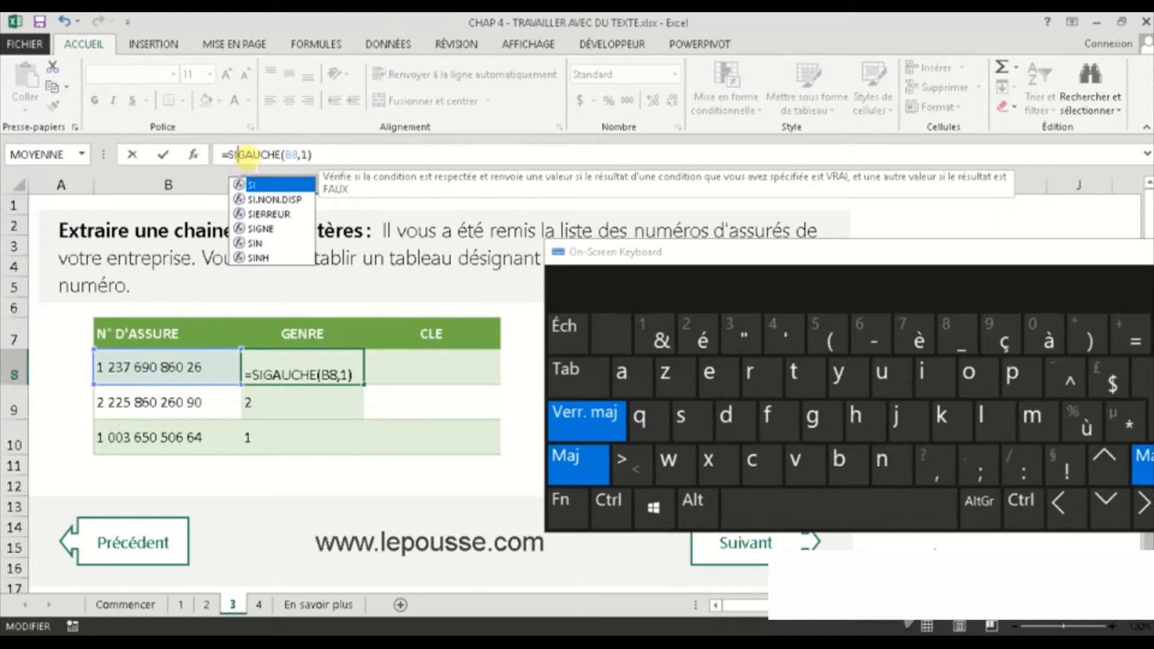
{"action": "type", "text": "("}
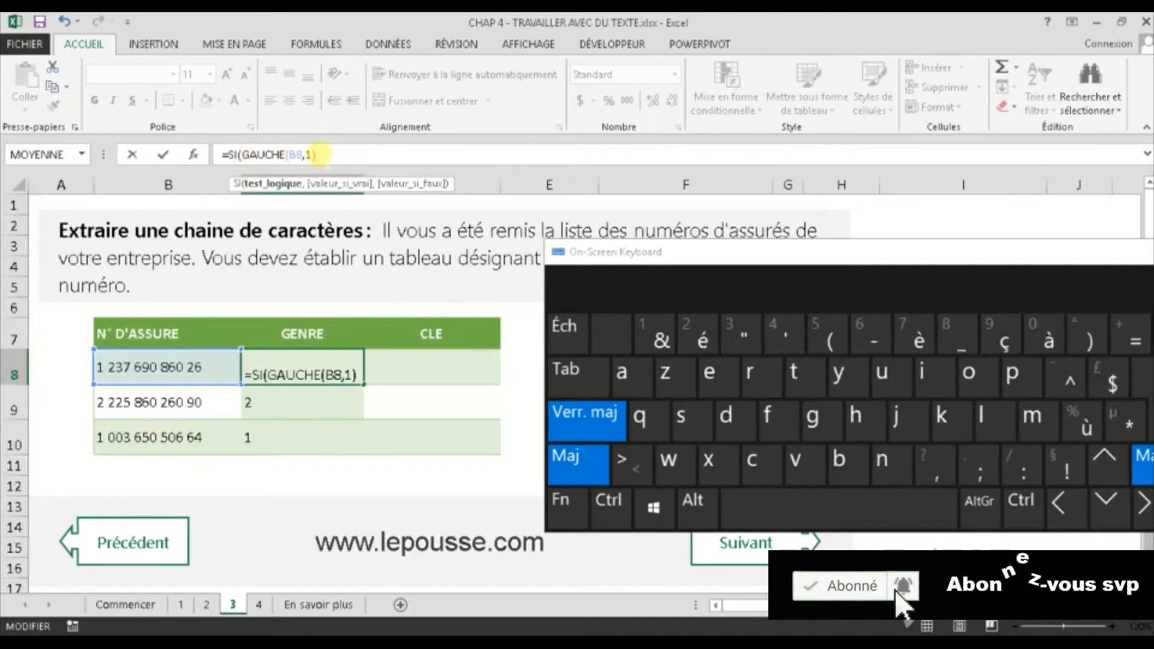
- Complete the SI test in C8 so that GAUCHE(B8,1) is compared with the text "1"
{"action": "type", "text": "="}
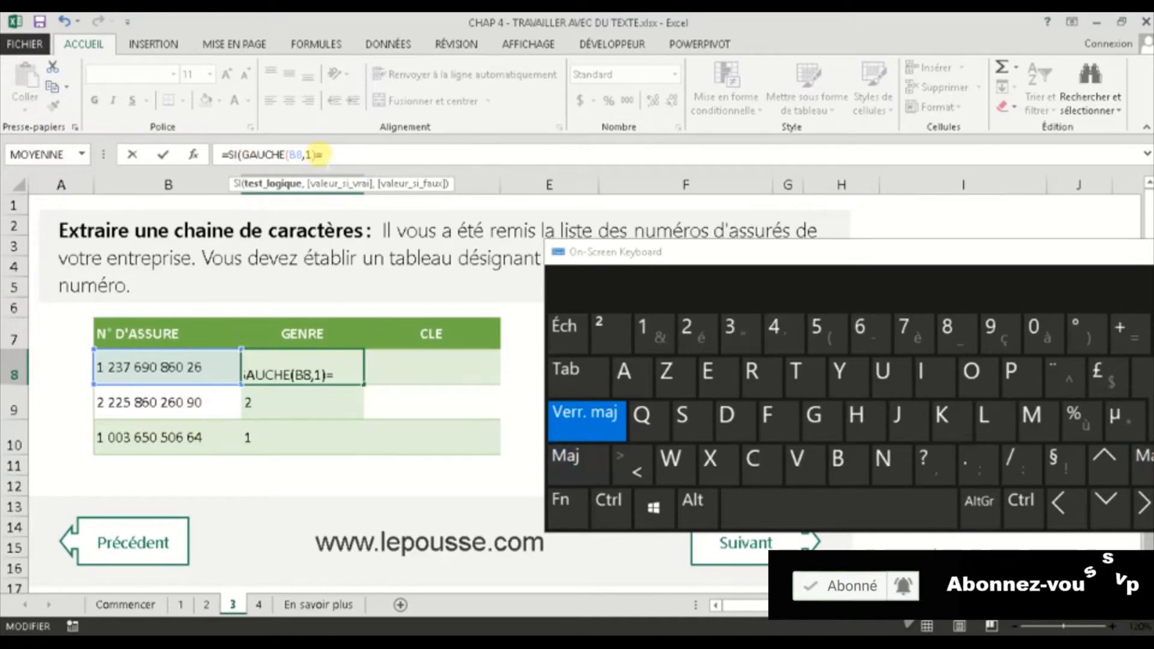
{"action": "left_click", "coordinate": [576, 457]}
{"action": "left_click", "coordinate": [738, 334]}
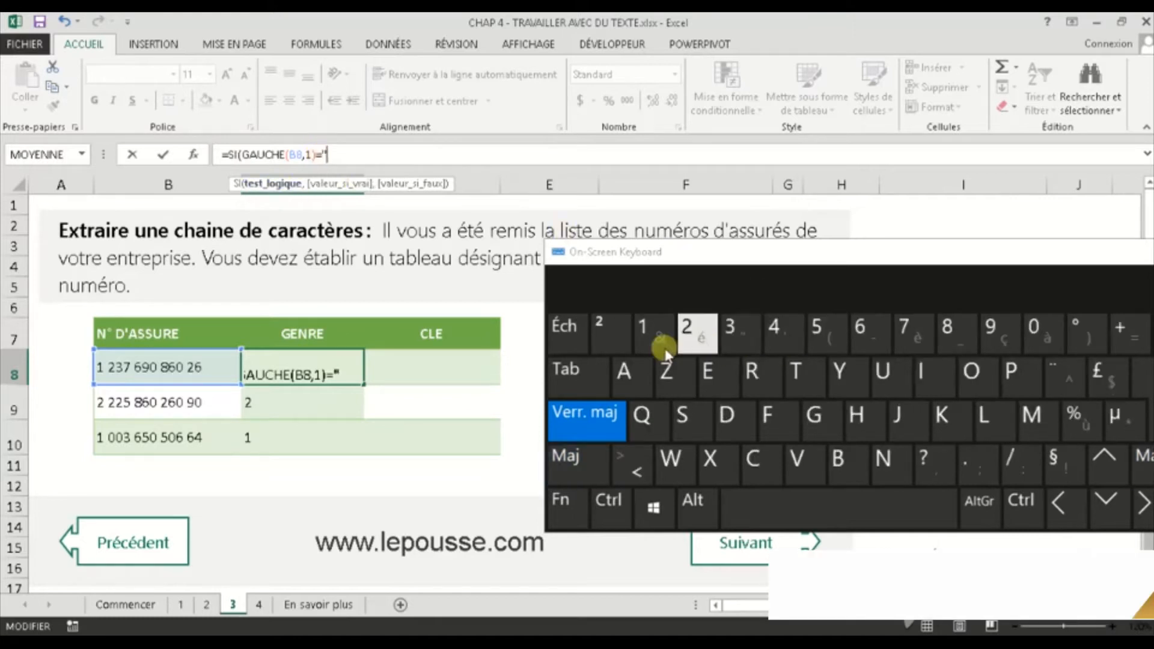
{"action": "left_click", "coordinate": [661, 345]}
{"action": "left_click", "coordinate": [577, 457]}
{"action": "left_click", "coordinate": [743, 337]}
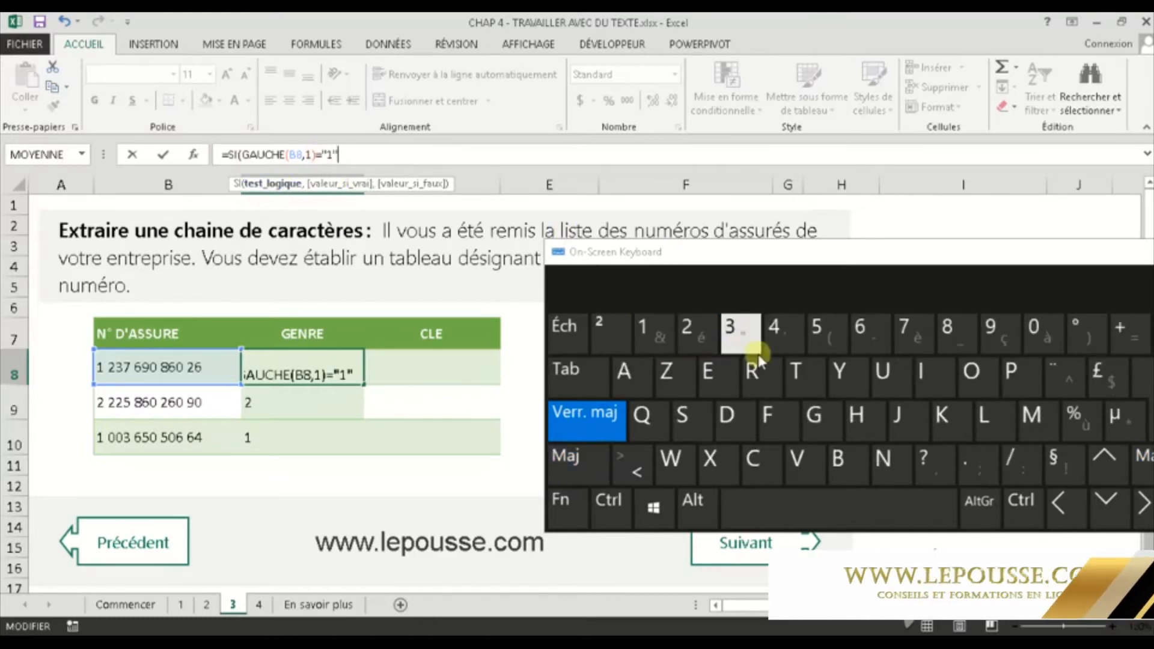
{"action": "left_click", "coordinate": [935, 468]}
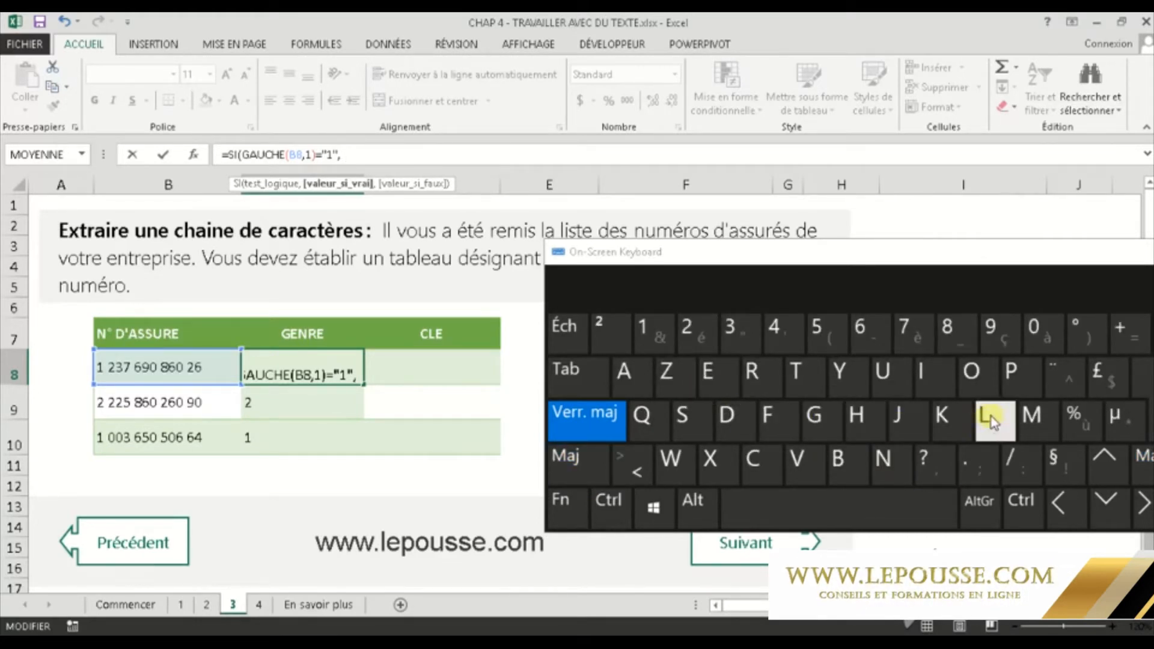
- Enter "HOMME" as the value if true in the C8 SI formula, changing the keyboard layout for the closing quote
{"action": "left_click", "coordinate": [754, 349], "text": "shift"}
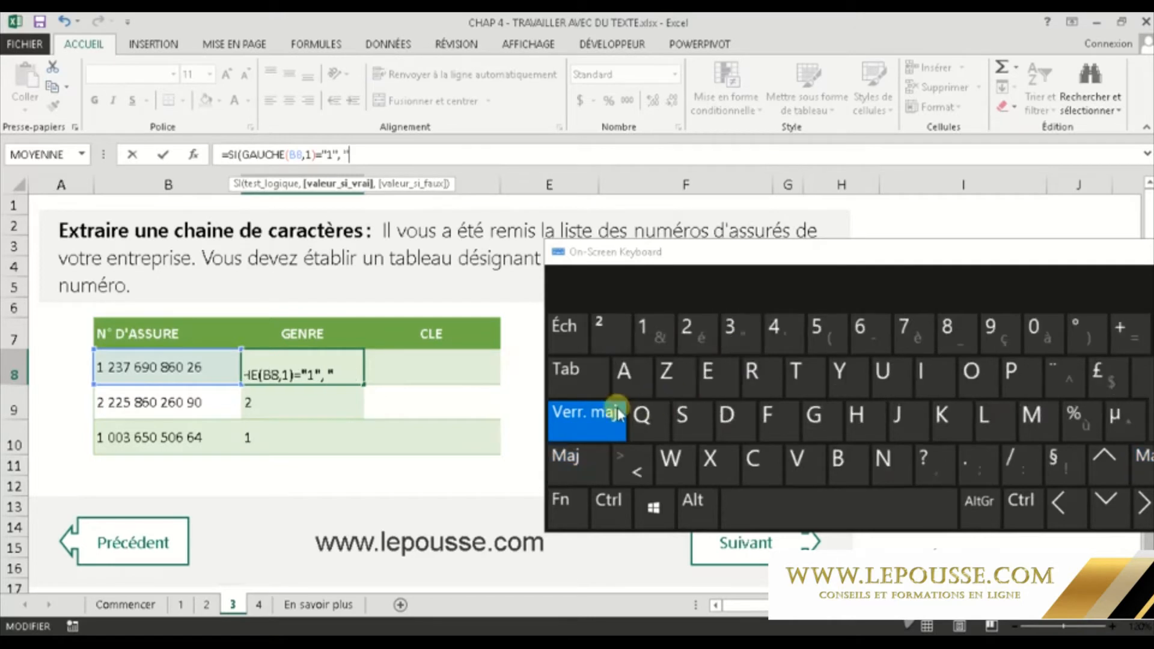
{"action": "left_click", "coordinate": [813, 414]}
{"action": "type", "text": "HO"}
{"action": "type", "text": "M"}
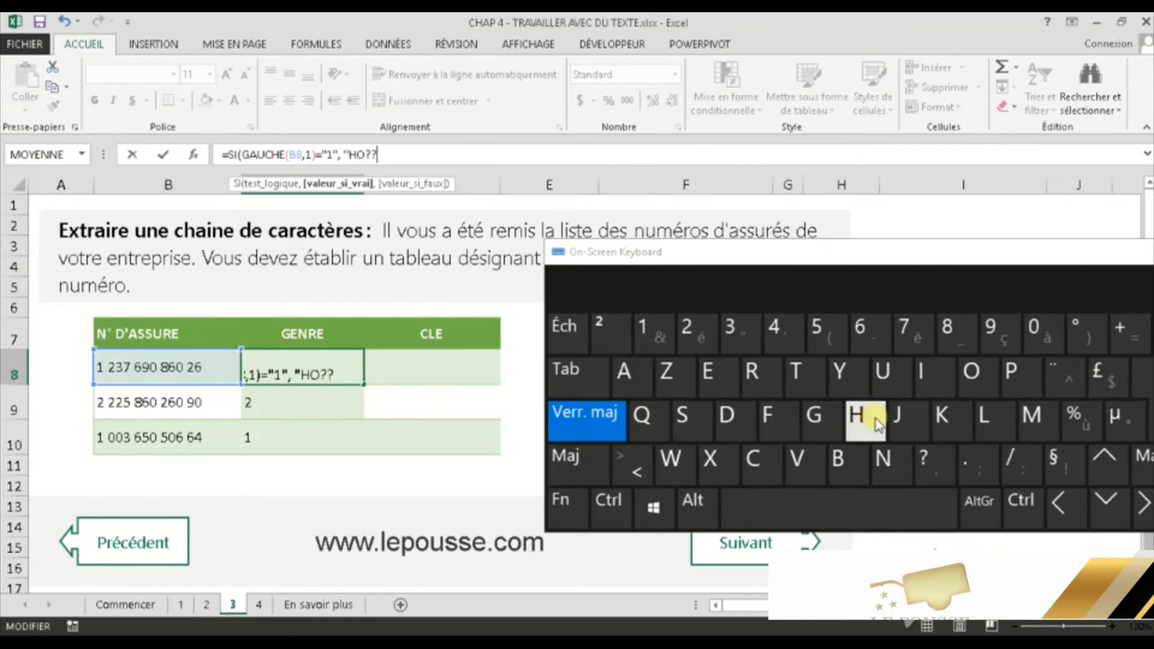
{"action": "type", "text": "ME"}
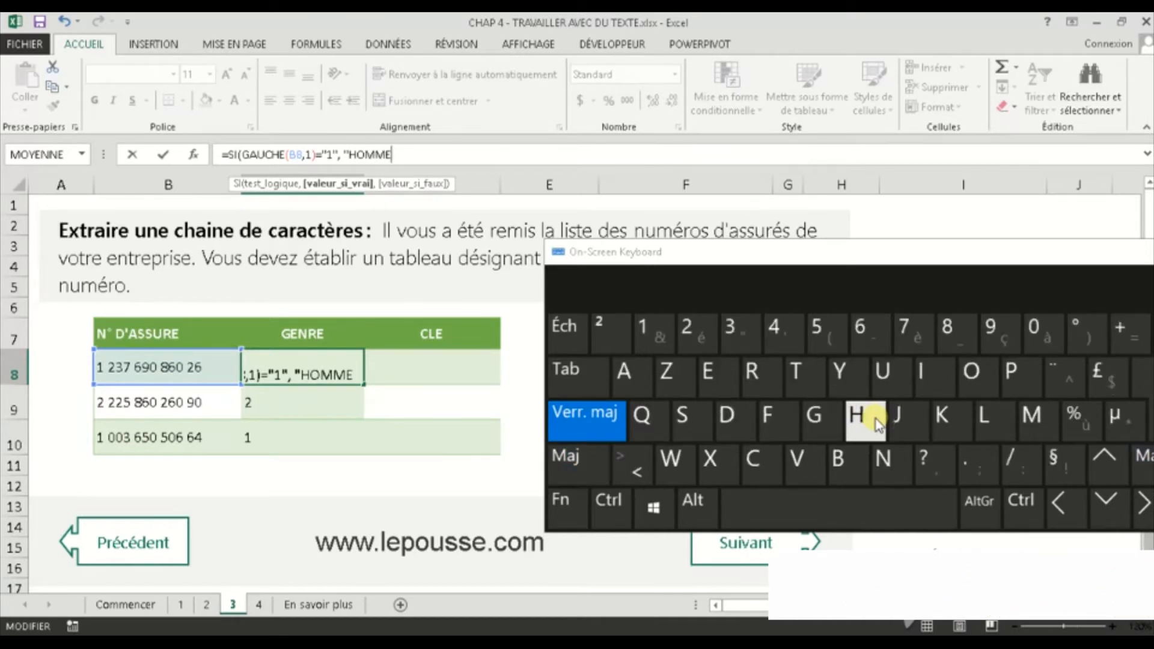
{"action": "left_click", "coordinate": [653, 506]}
{"action": "left_click", "coordinate": [770, 506]}
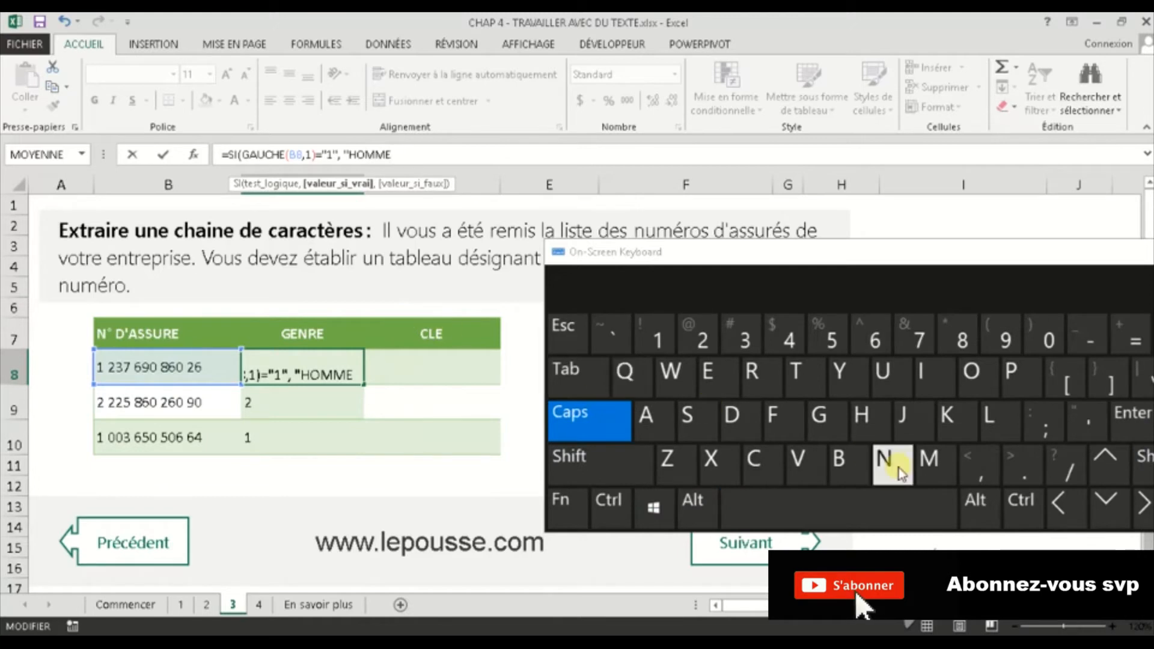
{"action": "type", "text": "\""}
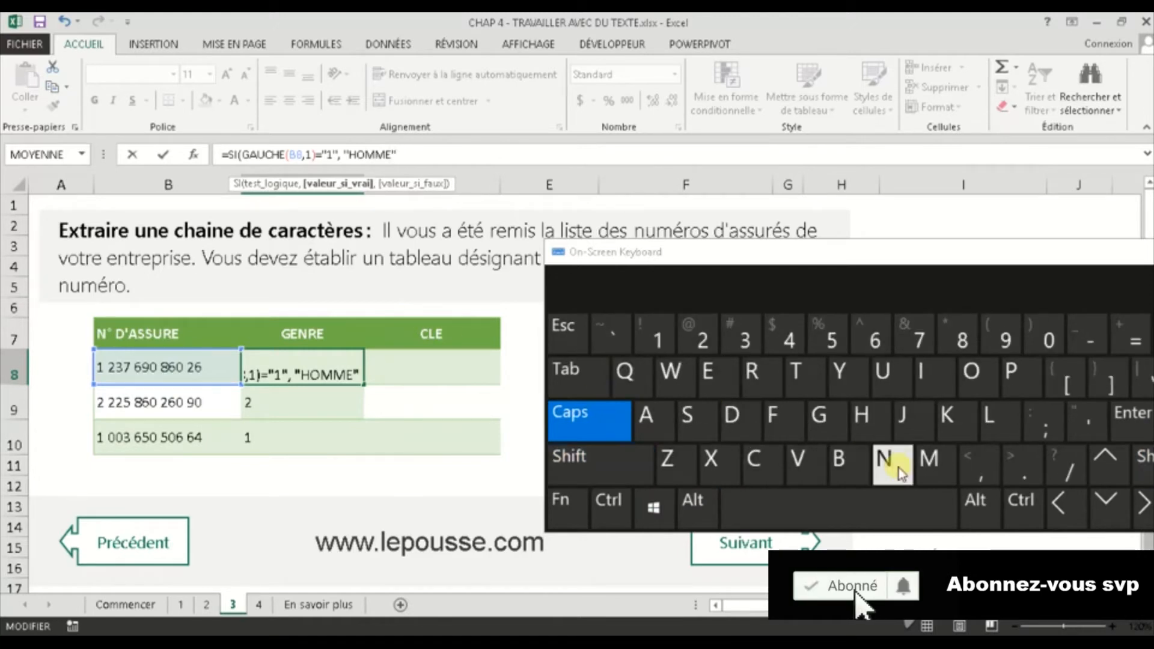
- Enter "FEMME" as the value if false, then close and validate the SI formula in C8
{"action": "type", "text": ","}
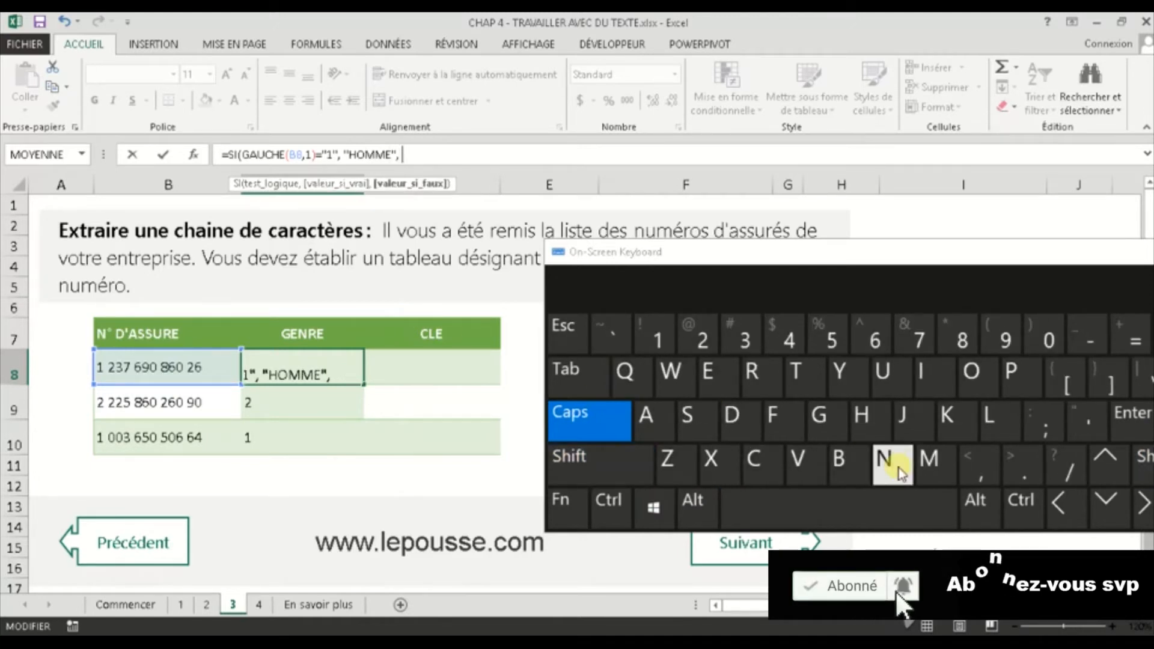
{"action": "type", "text": " \""}
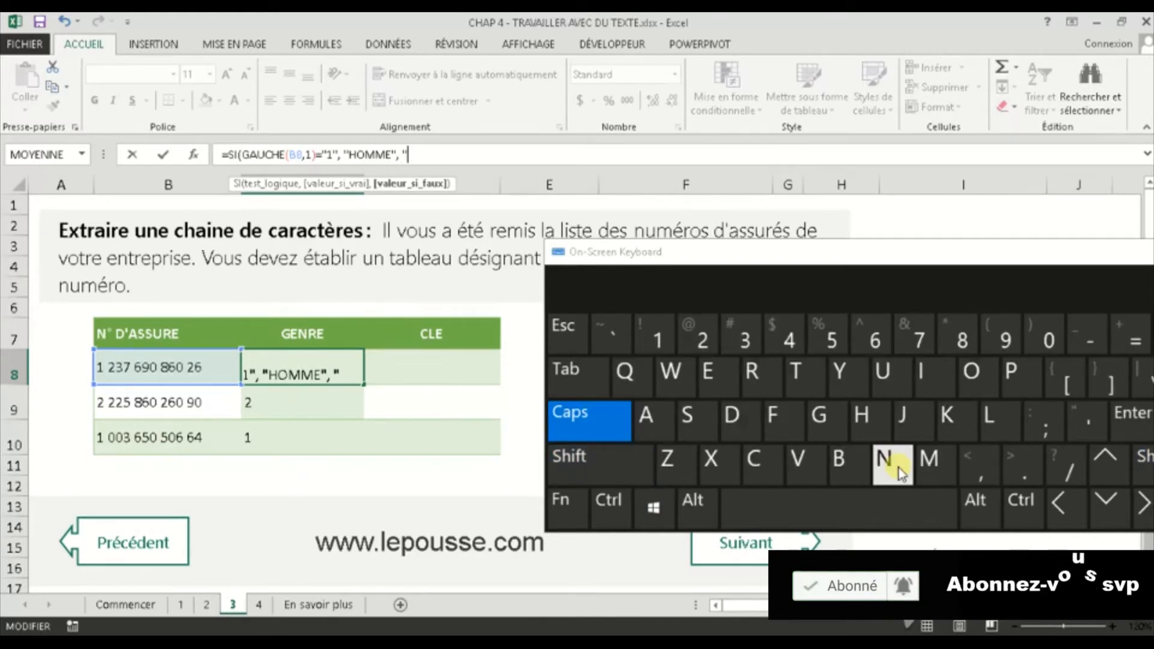
{"action": "type", "text": "FEMME\""}
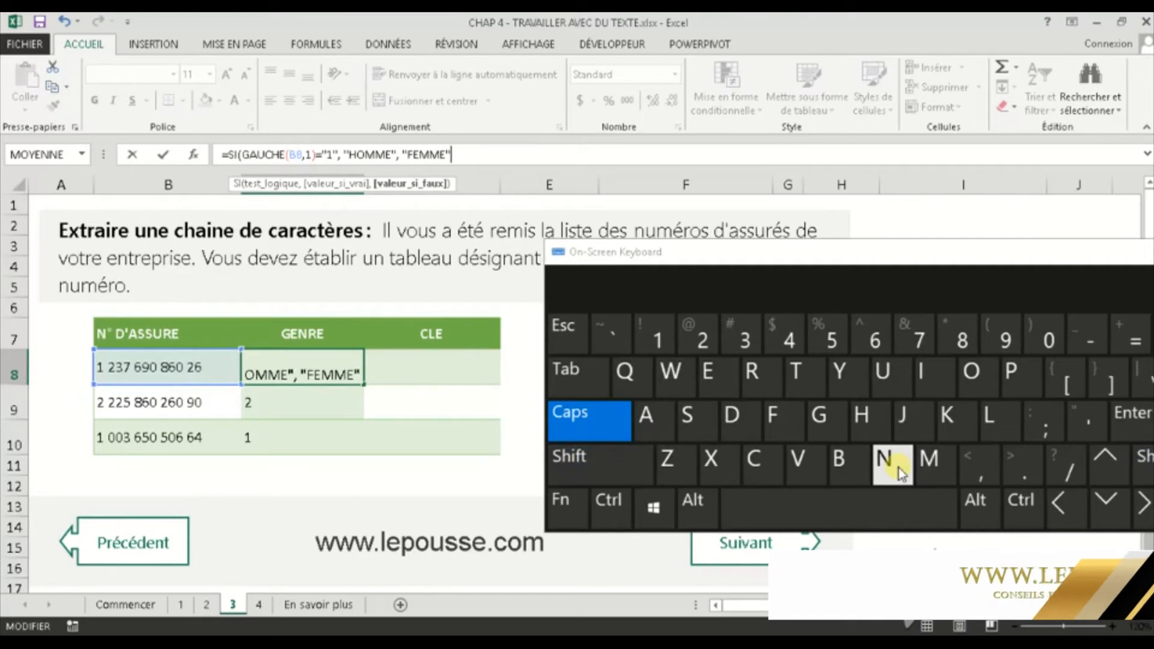
{"action": "left_click", "coordinate": [595, 463]}
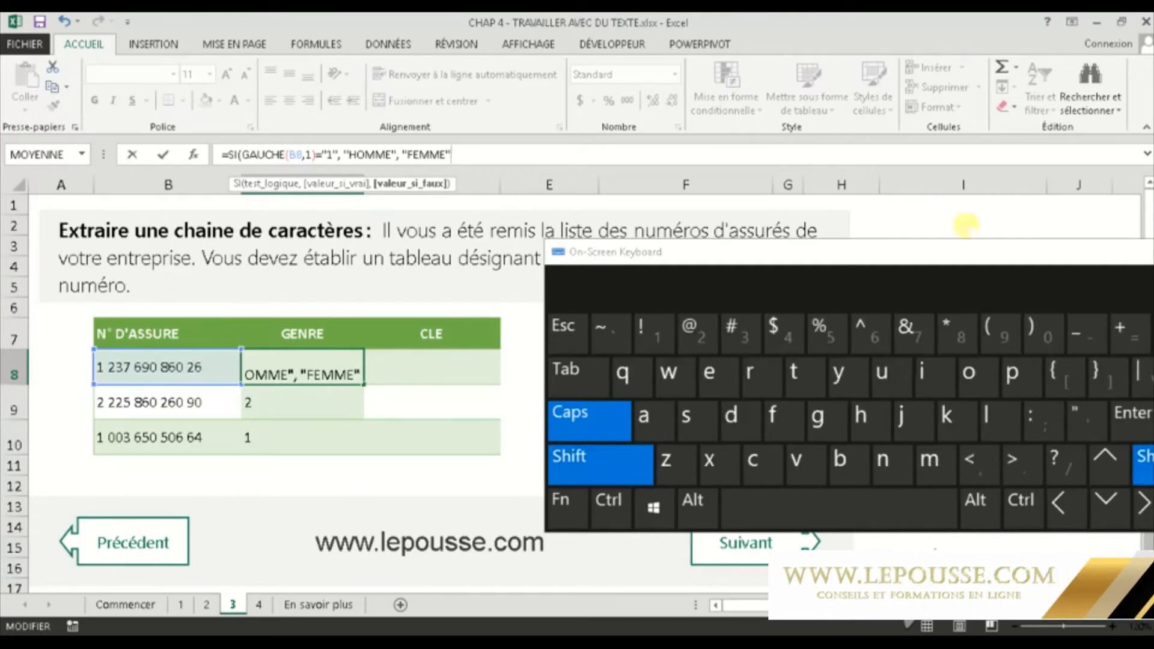
{"action": "left_click", "coordinate": [1039, 334]}
{"action": "key", "text": "Return"}
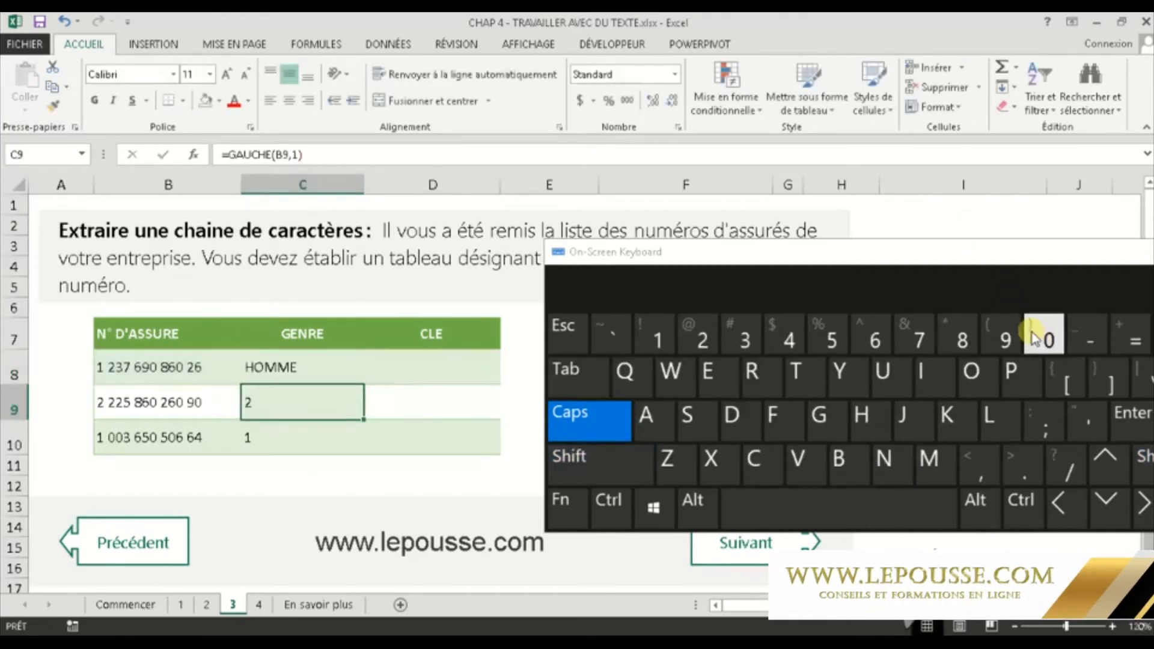
- Copy the SI formula from C8 down to C10 and select C9 to check its adapted reference
{"action": "left_click", "coordinate": [271, 367]}
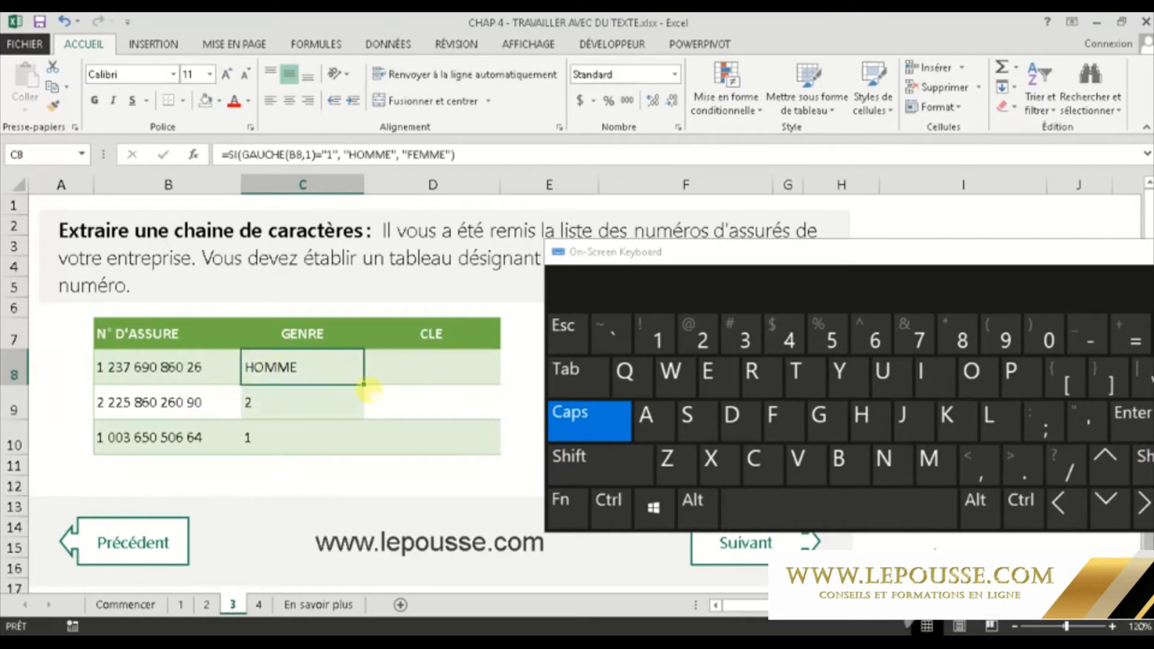
{"action": "left_click_drag", "start_coordinate": [364, 382], "coordinate": [364, 442]}
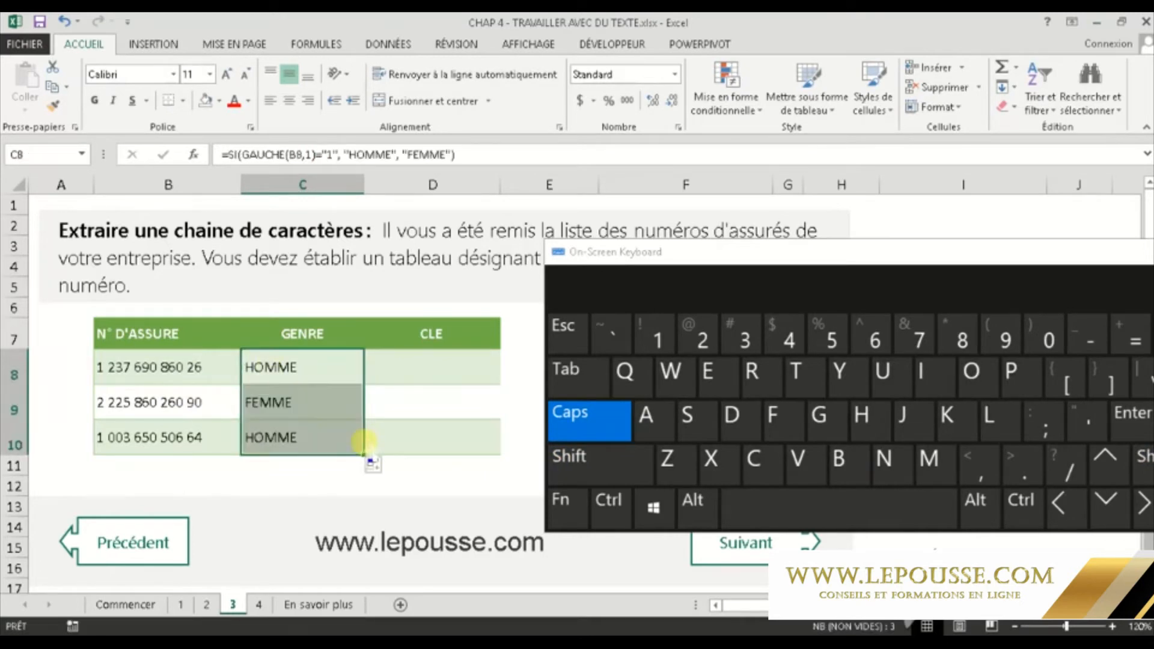
{"action": "left_click", "coordinate": [287, 402]}
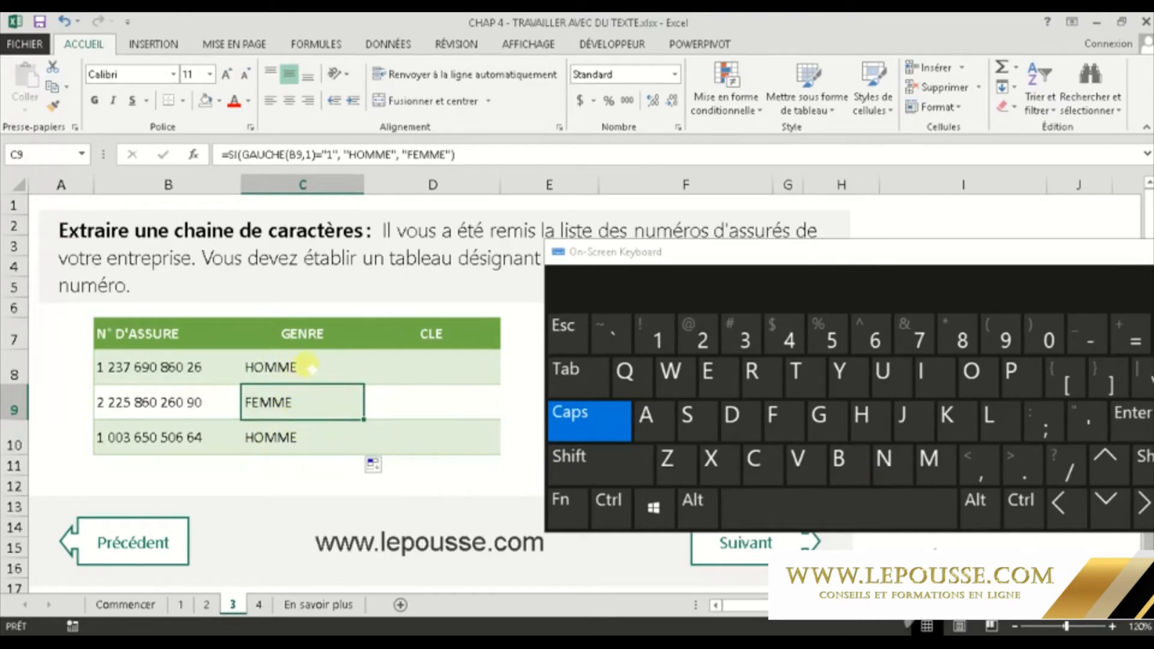
- Enter =DROITE(B8,2) in D8 to extract the key, and copy the formula down to D10
{"action": "left_click", "coordinate": [438, 369]}
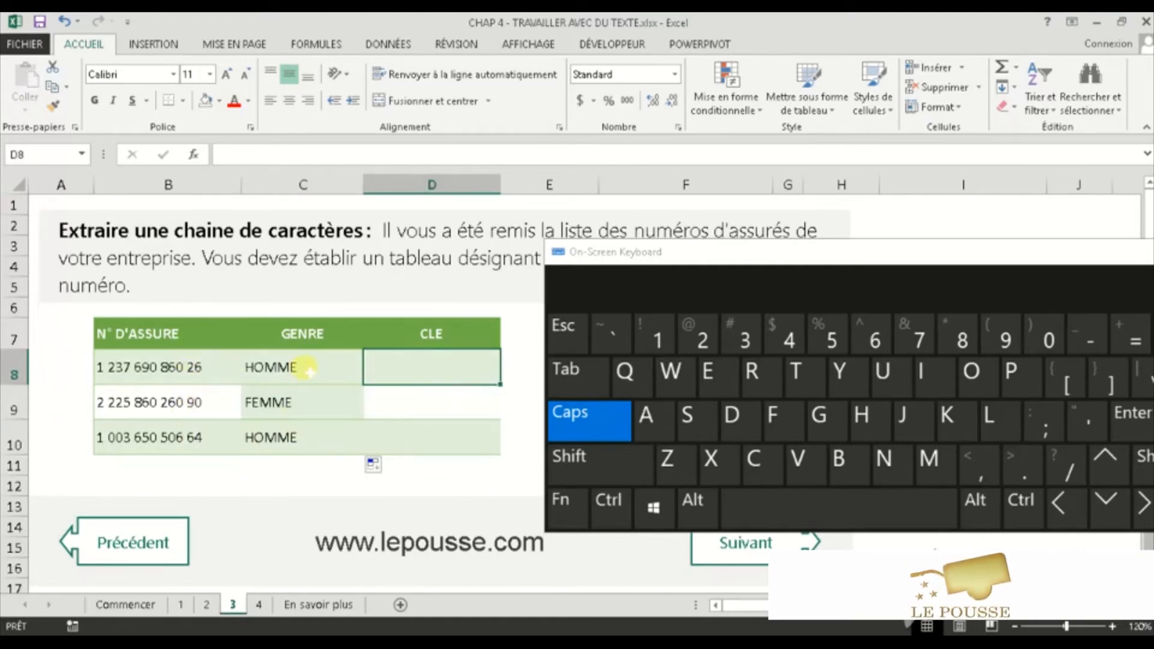
{"action": "type", "text": "=DROITE("}
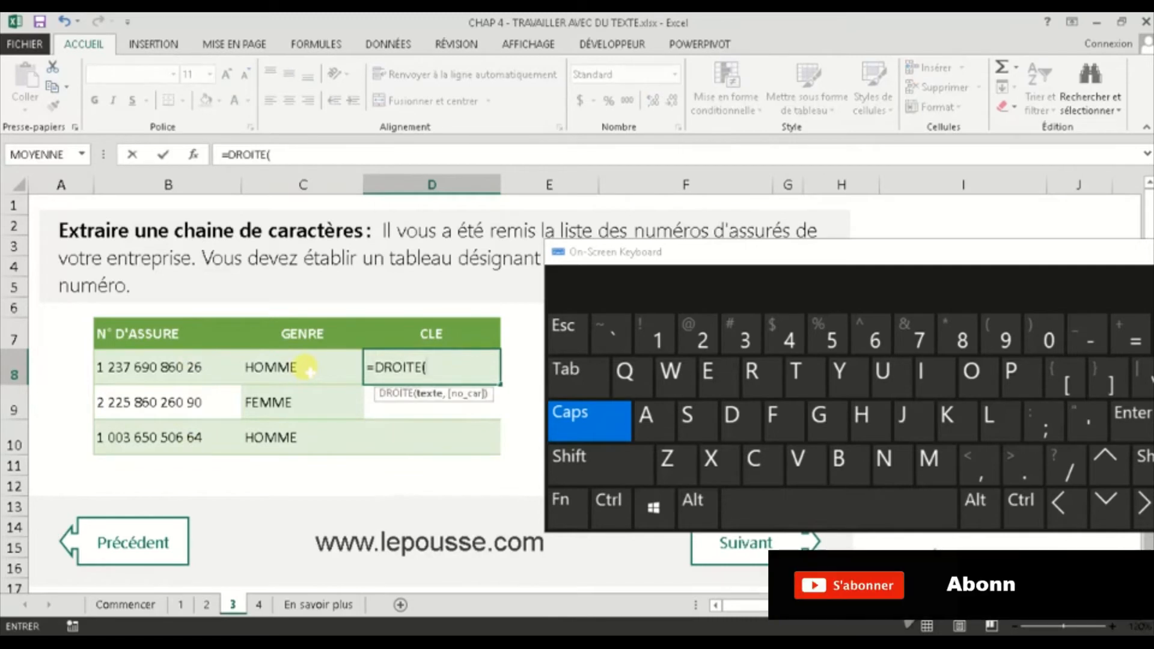
{"action": "left_click", "coordinate": [151, 373]}
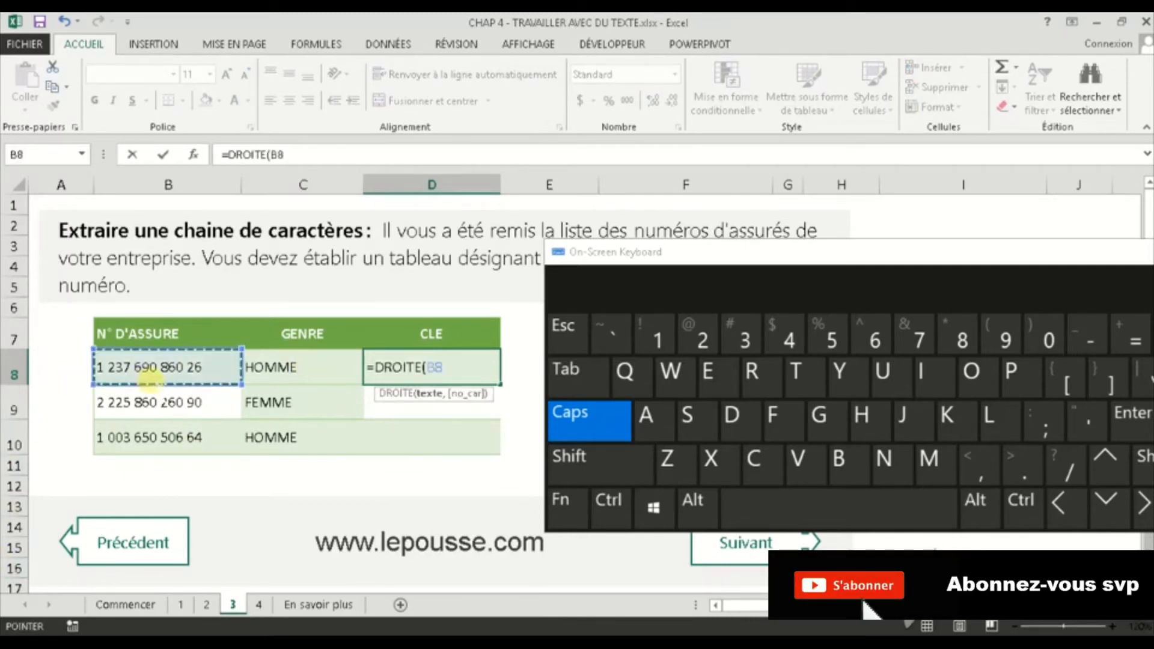
{"action": "type", "text": ","}
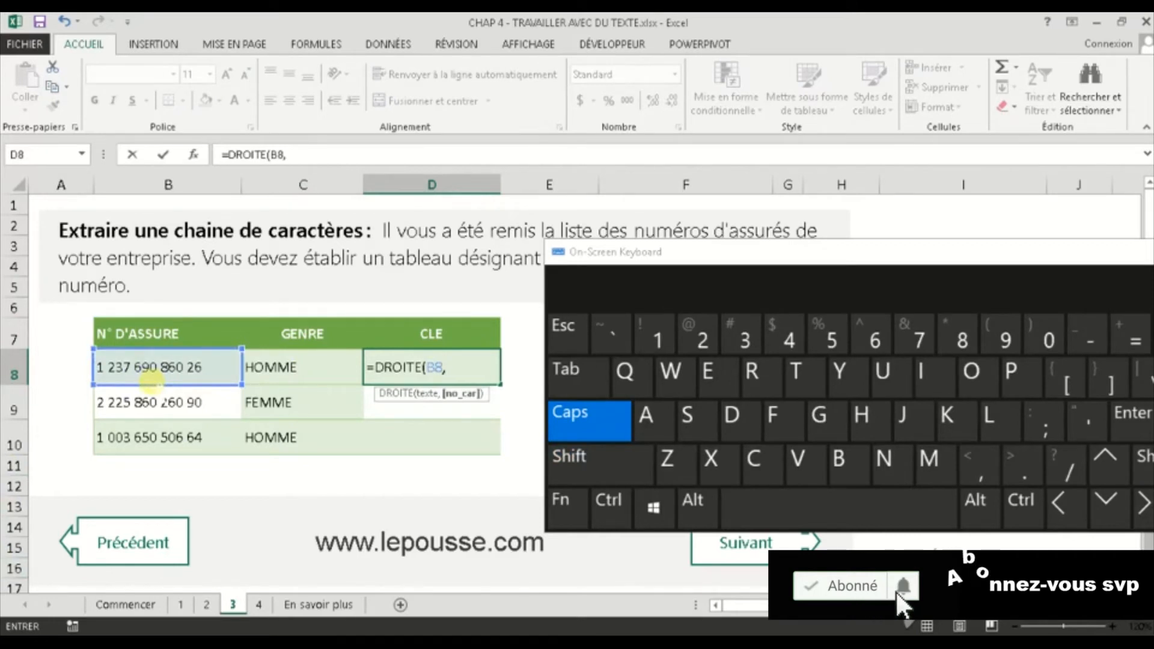
{"action": "left_click", "coordinate": [699, 336]}
{"action": "left_click", "coordinate": [1043, 336]}
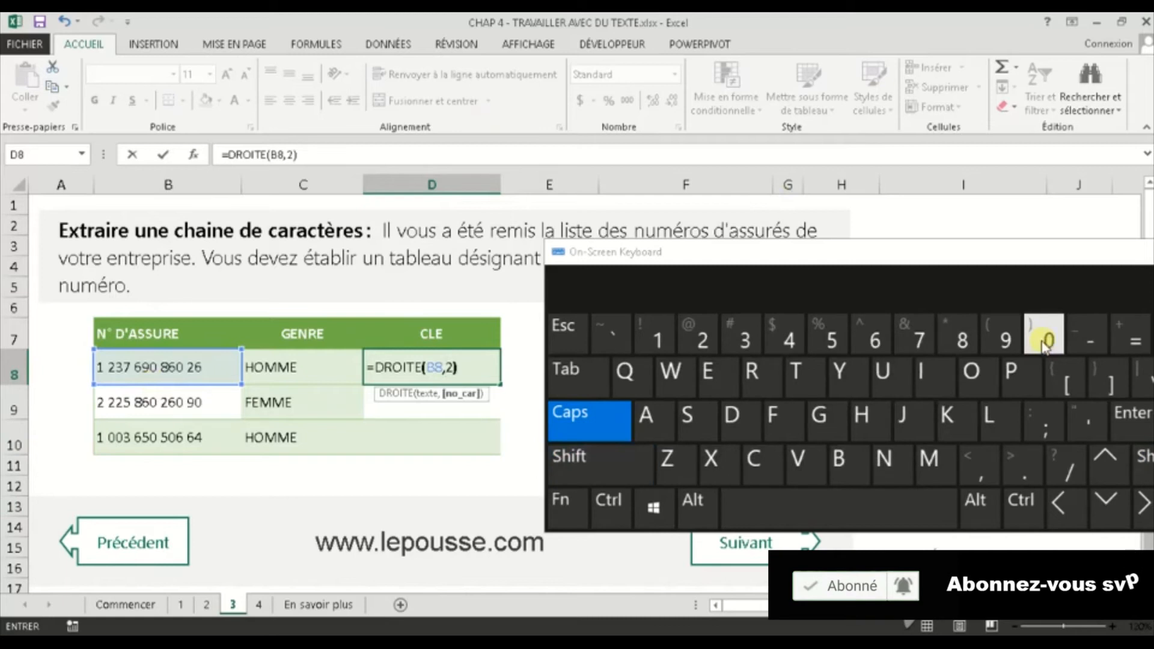
{"action": "key", "text": "Return"}
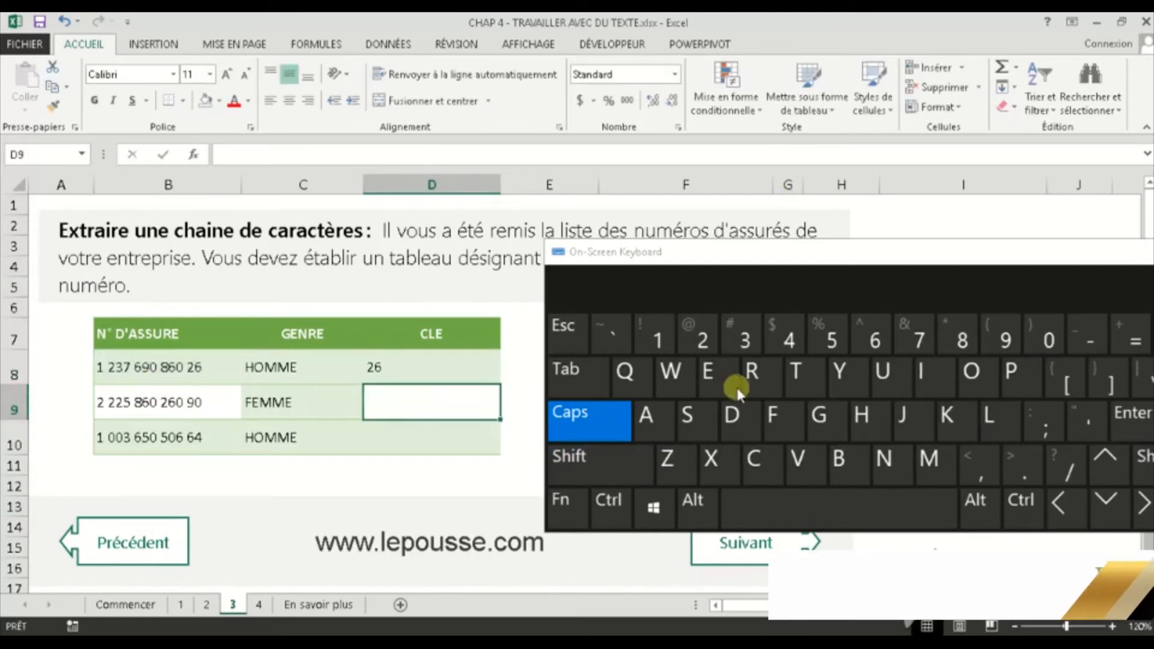
{"action": "left_click", "coordinate": [483, 369]}
{"action": "left_click_drag", "start_coordinate": [496, 382], "coordinate": [497, 450]}
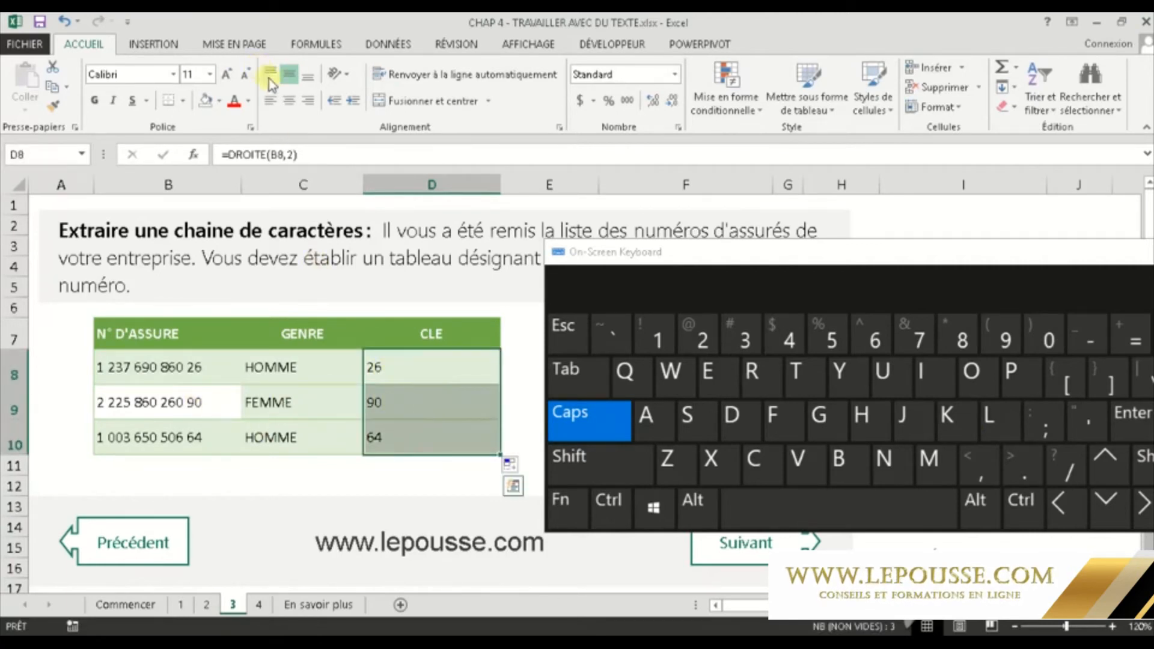
- Center the extracted keys in D8:D10 and the genders in C8:C10 horizontally
{"action": "left_click", "coordinate": [289, 101]}
{"action": "left_click", "coordinate": [449, 395]}
{"action": "left_click_drag", "start_coordinate": [285, 375], "coordinate": [296, 444]}
{"action": "left_click", "coordinate": [292, 103]}
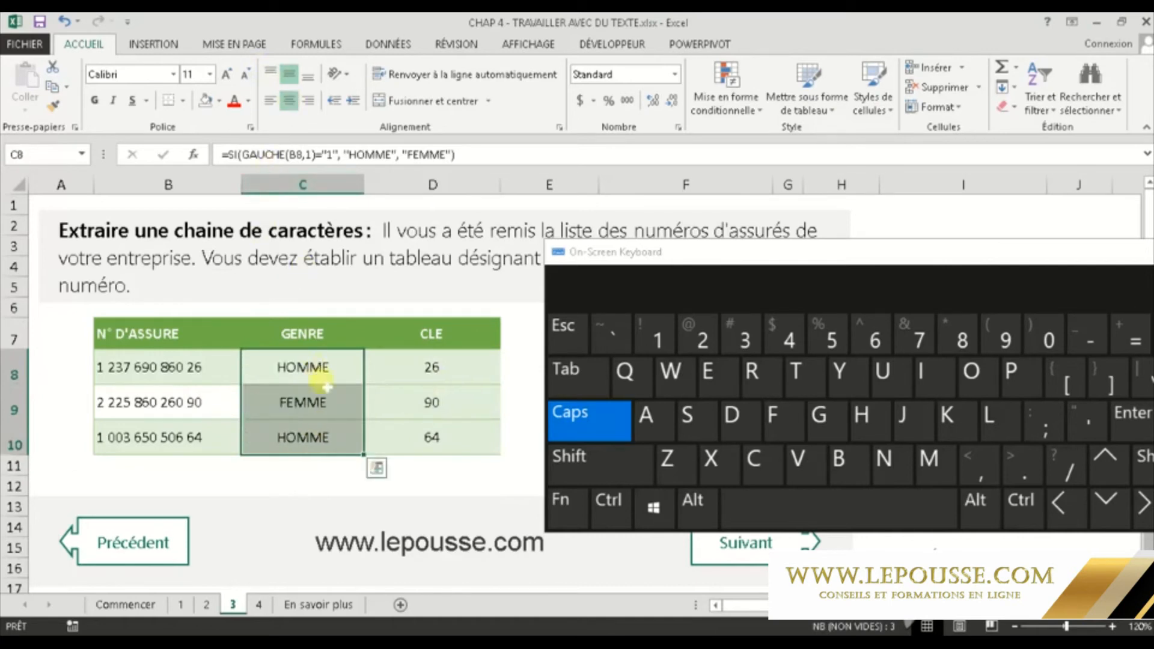
{"action": "left_click", "coordinate": [409, 391]}
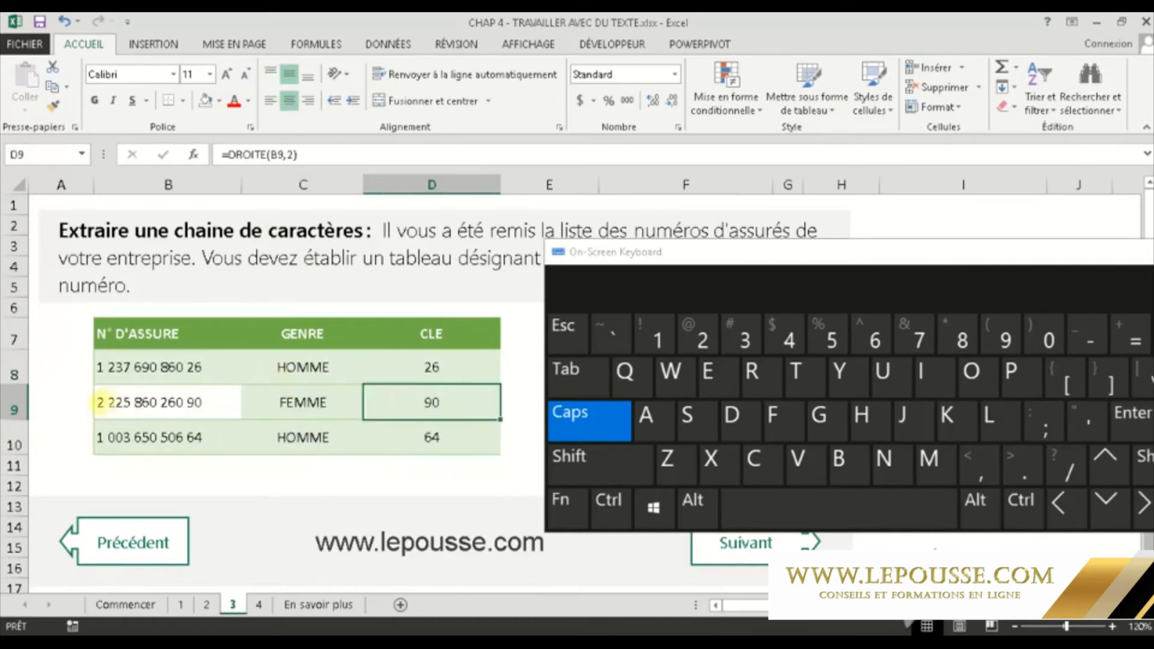
- Replace the first digit of the insured number in B10 with 2
{"action": "left_click", "coordinate": [112, 439]}
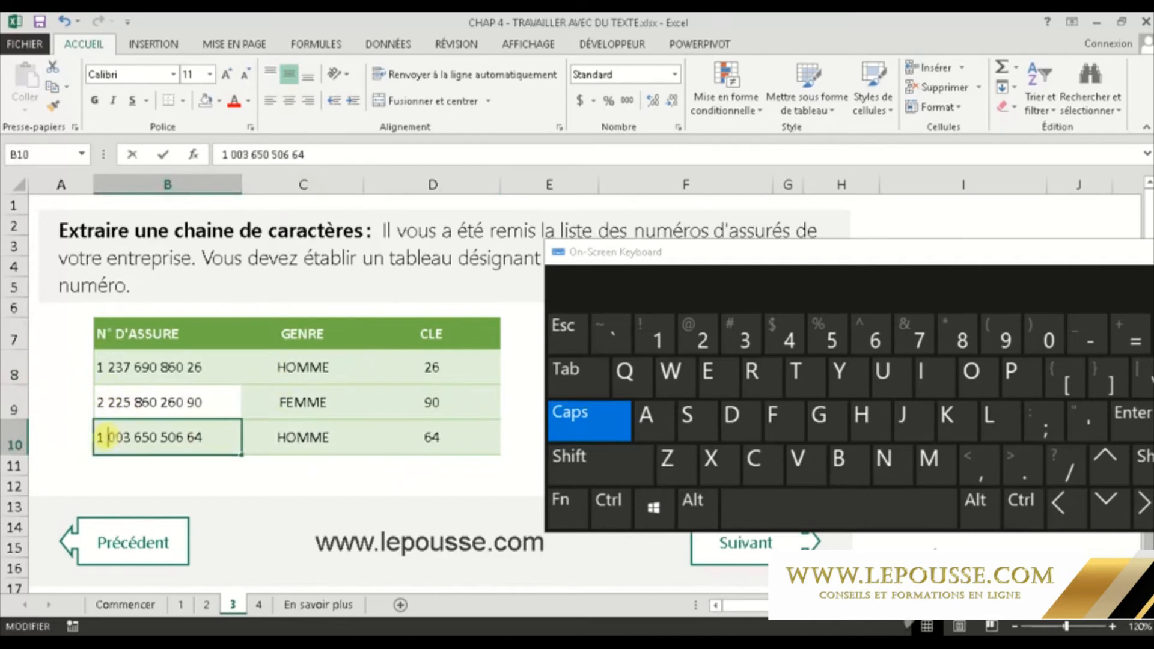
{"action": "double_click", "coordinate": [100, 438]}
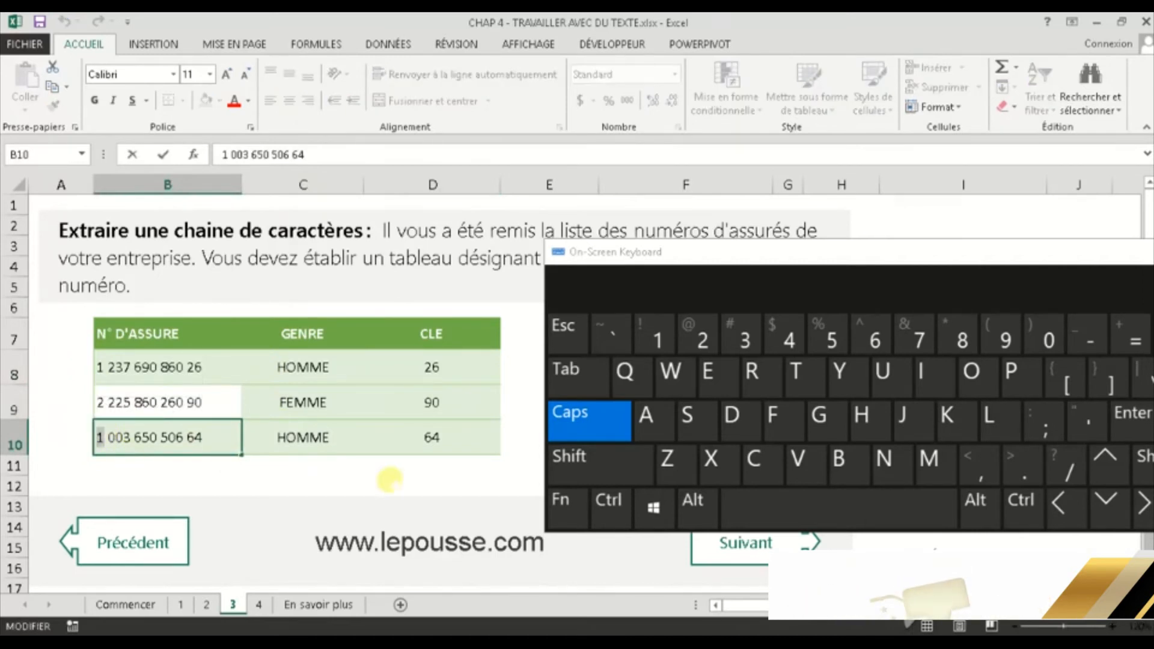
{"action": "left_click", "coordinate": [700, 337]}
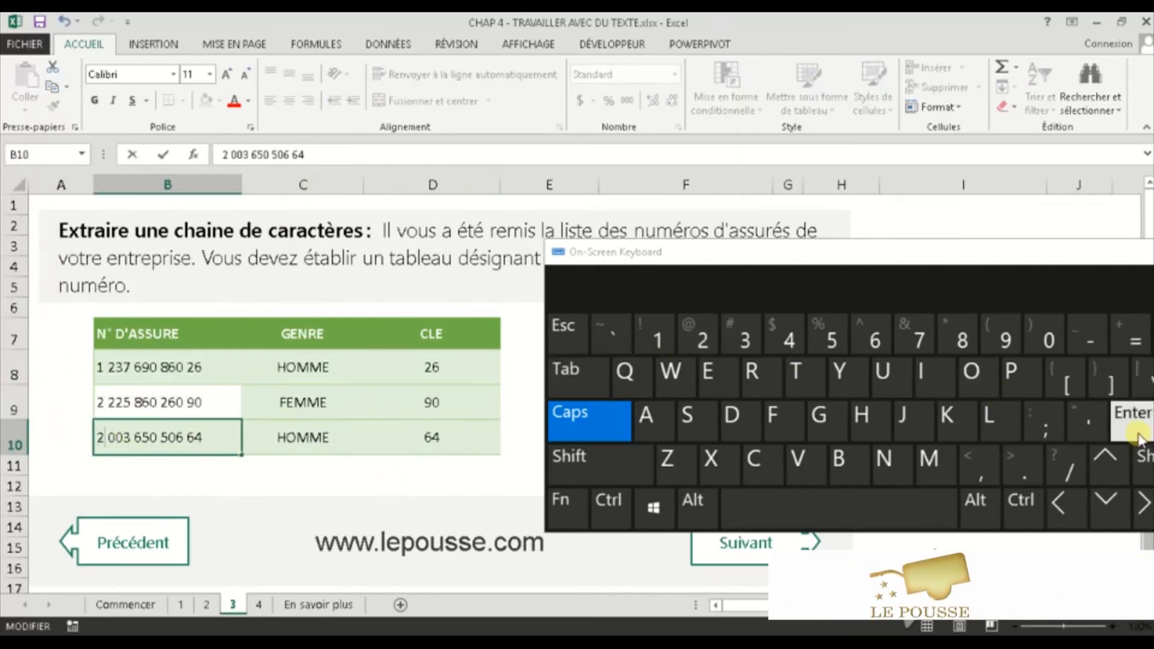
{"action": "left_click", "coordinate": [1133, 416]}
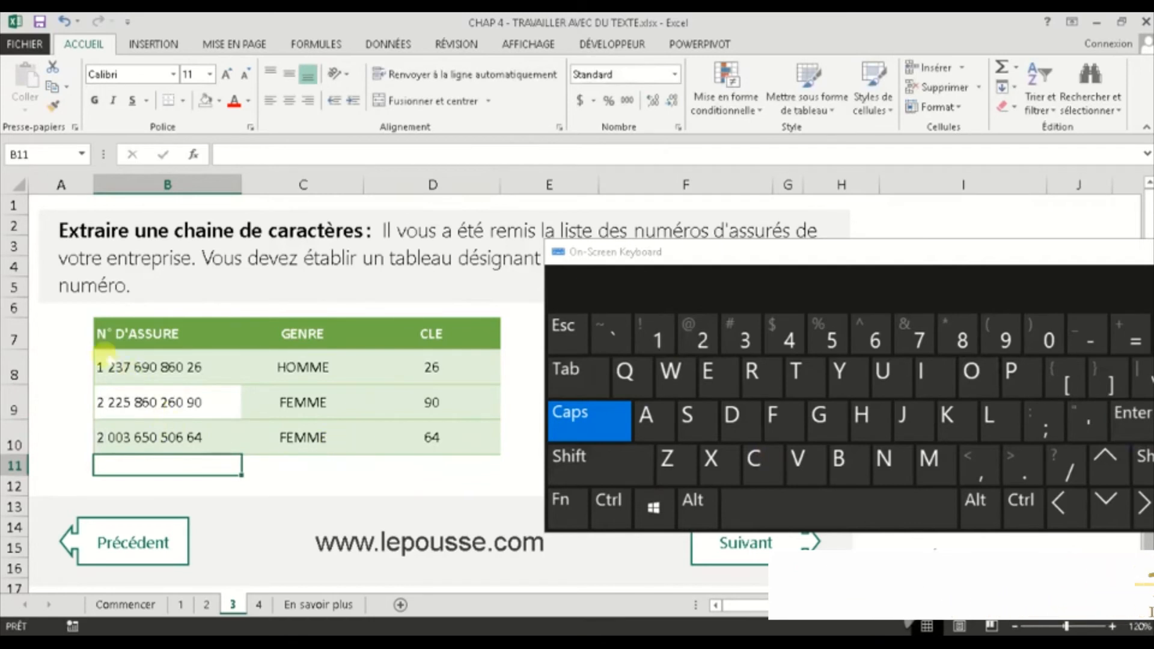
- Replace the first digit of the insured number in B8 with 2
{"action": "left_click", "coordinate": [97, 367]}
{"action": "double_click", "coordinate": [98, 367]}
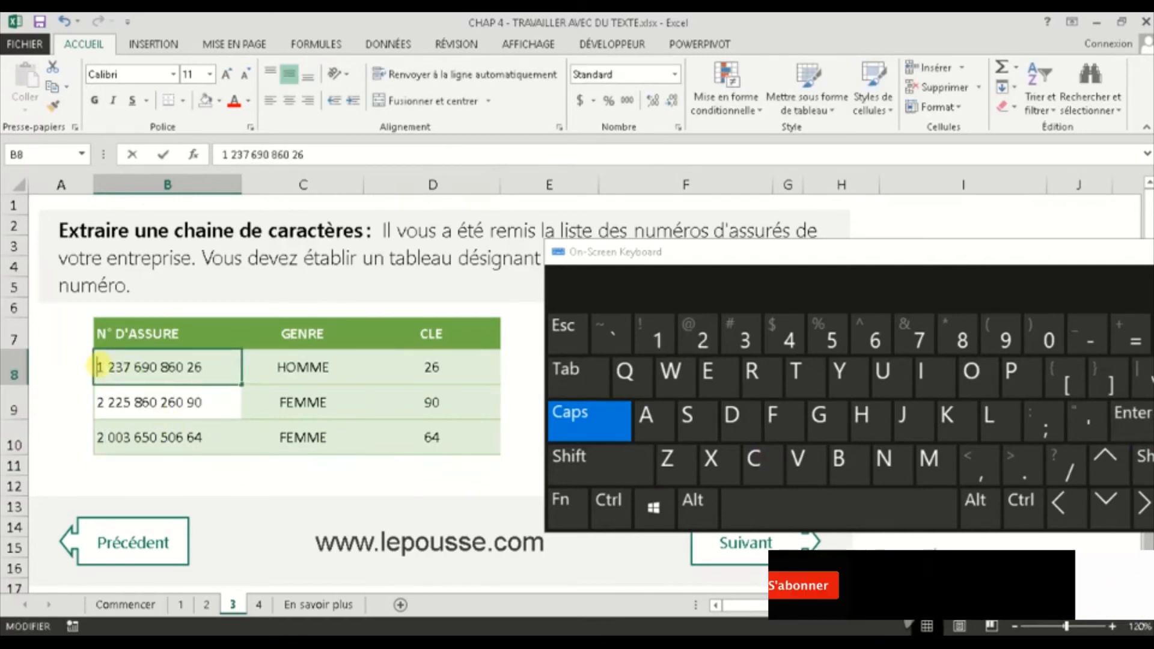
{"action": "double_click", "coordinate": [99, 368]}
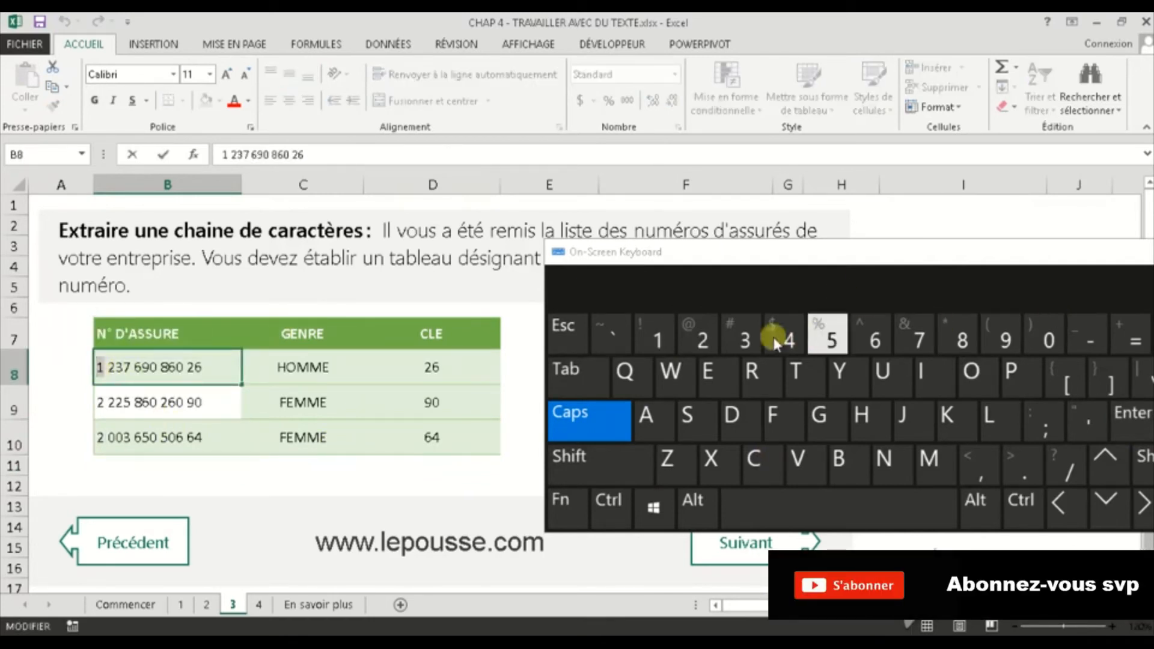
{"action": "left_click", "coordinate": [702, 336]}
{"action": "left_click", "coordinate": [1144, 421]}
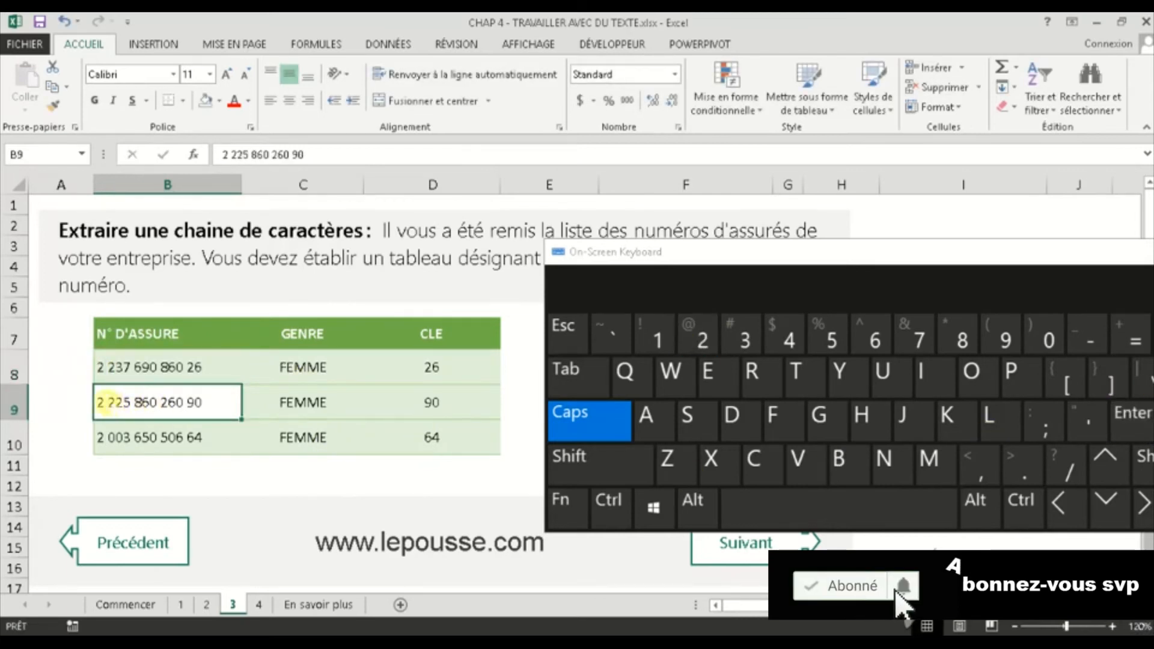
- Replace the first digit of the insured number in B9 with 1
{"action": "double_click", "coordinate": [99, 402]}
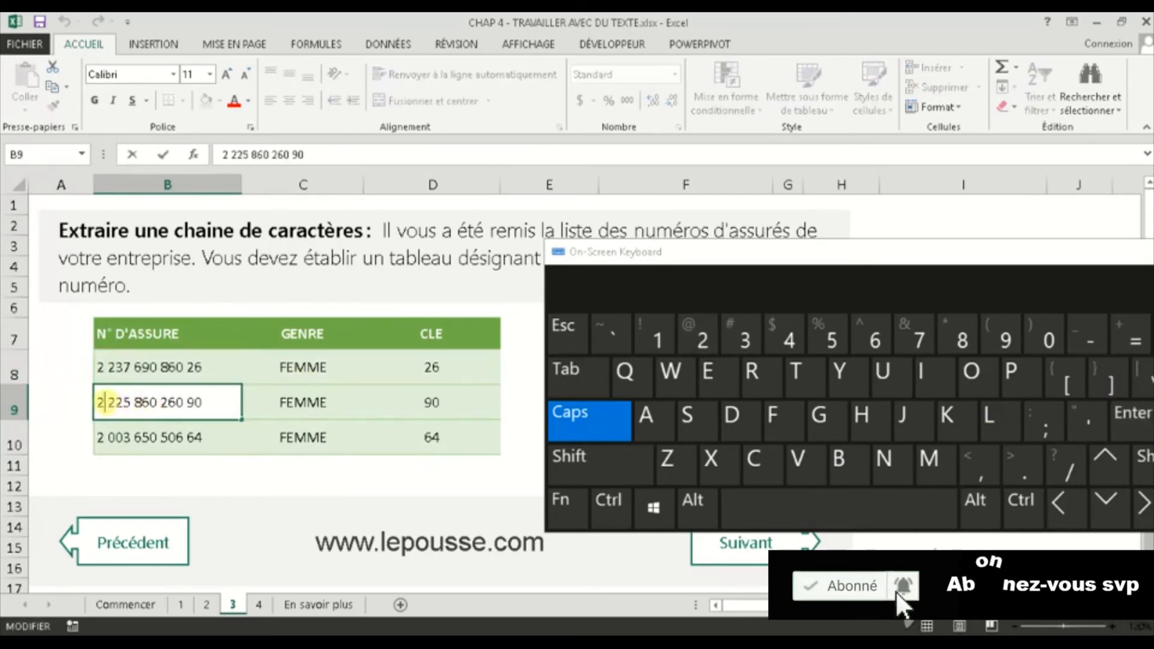
{"action": "left_click", "coordinate": [654, 340]}
{"action": "left_click", "coordinate": [1132, 415]}
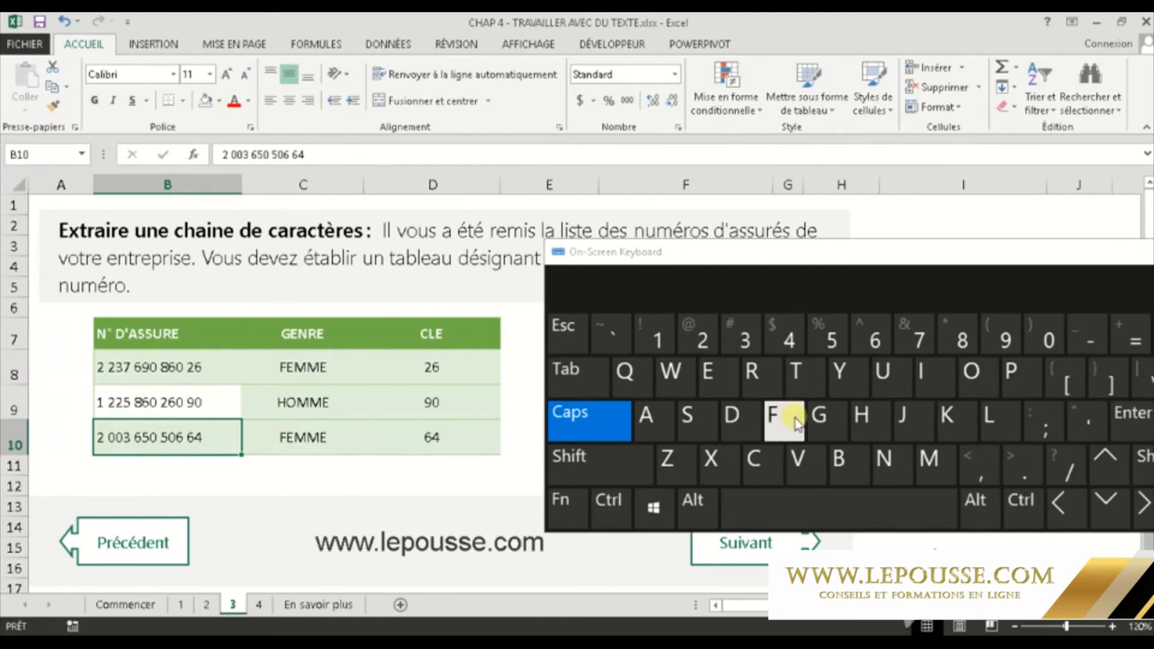
- Set the number of characters in D8's DROITE formula to 4 and copy the formula down to D10
{"action": "left_click", "coordinate": [443, 371]}
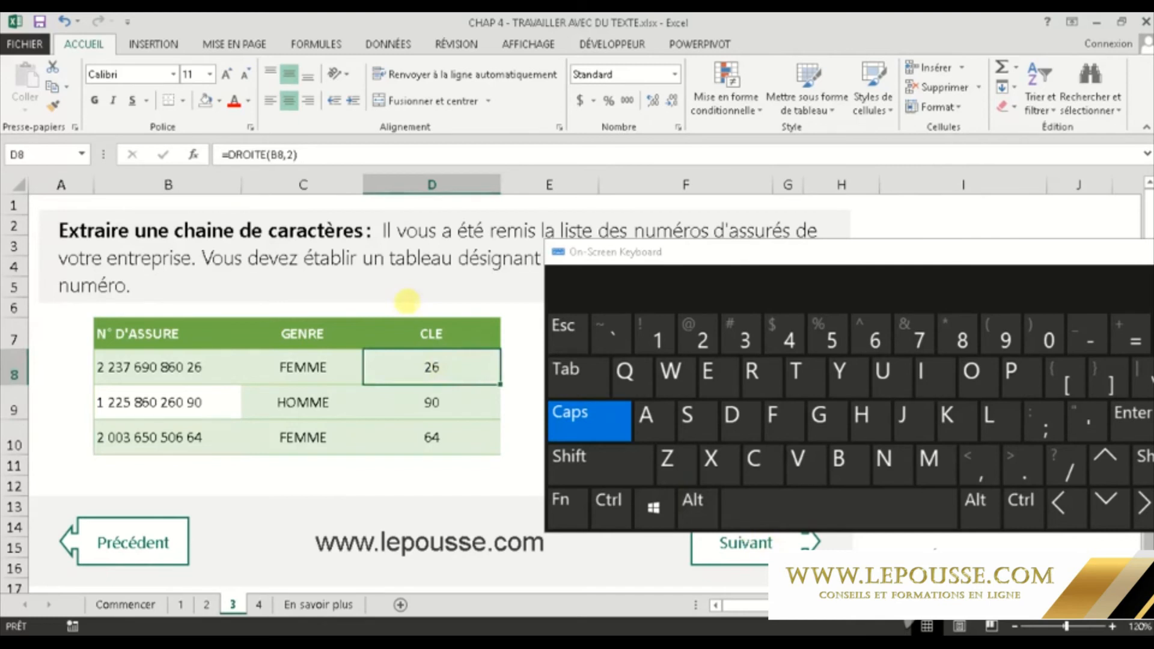
{"action": "left_click", "coordinate": [288, 155]}
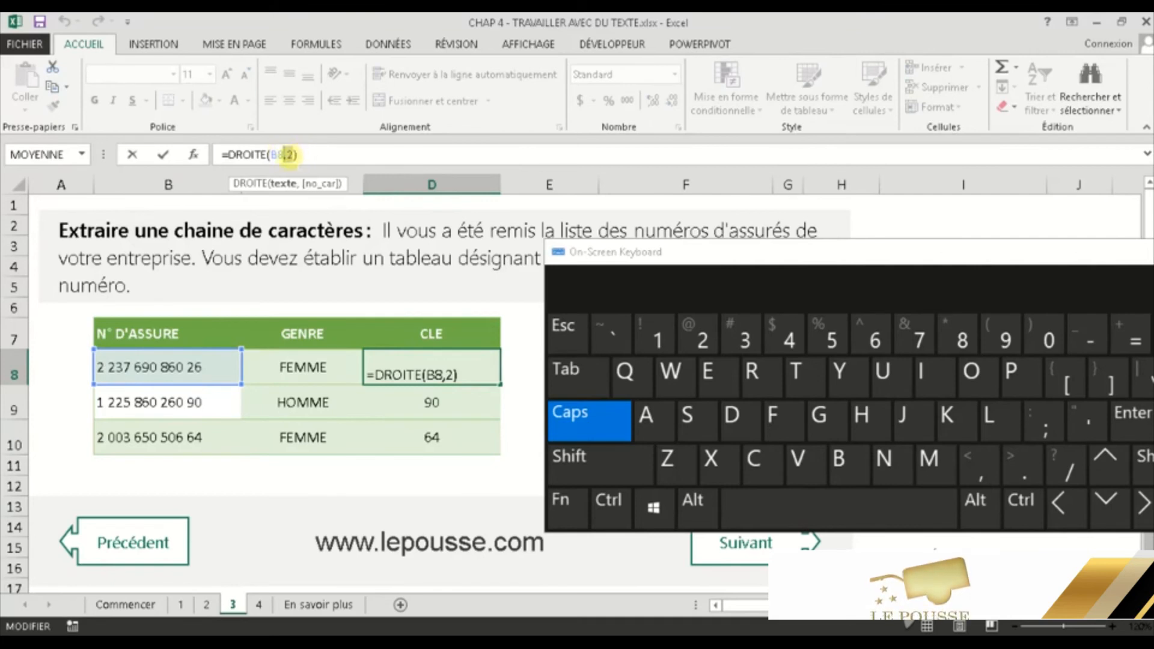
{"action": "left_click", "coordinate": [789, 337]}
{"action": "left_click", "coordinate": [1138, 423]}
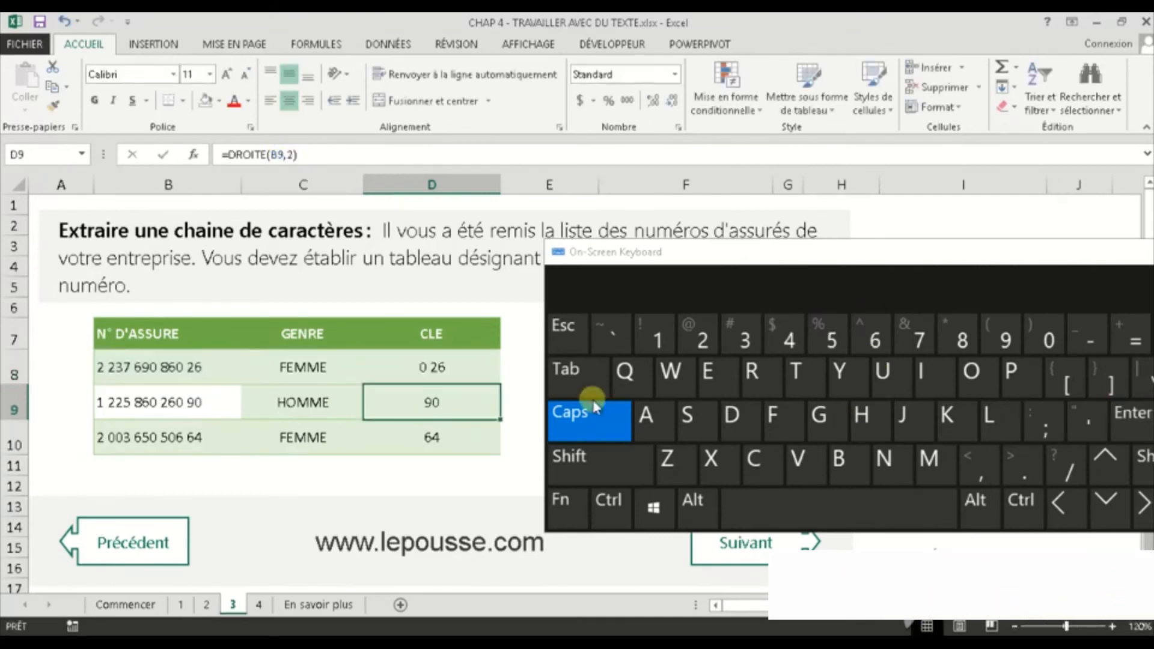
{"action": "left_click", "coordinate": [442, 371]}
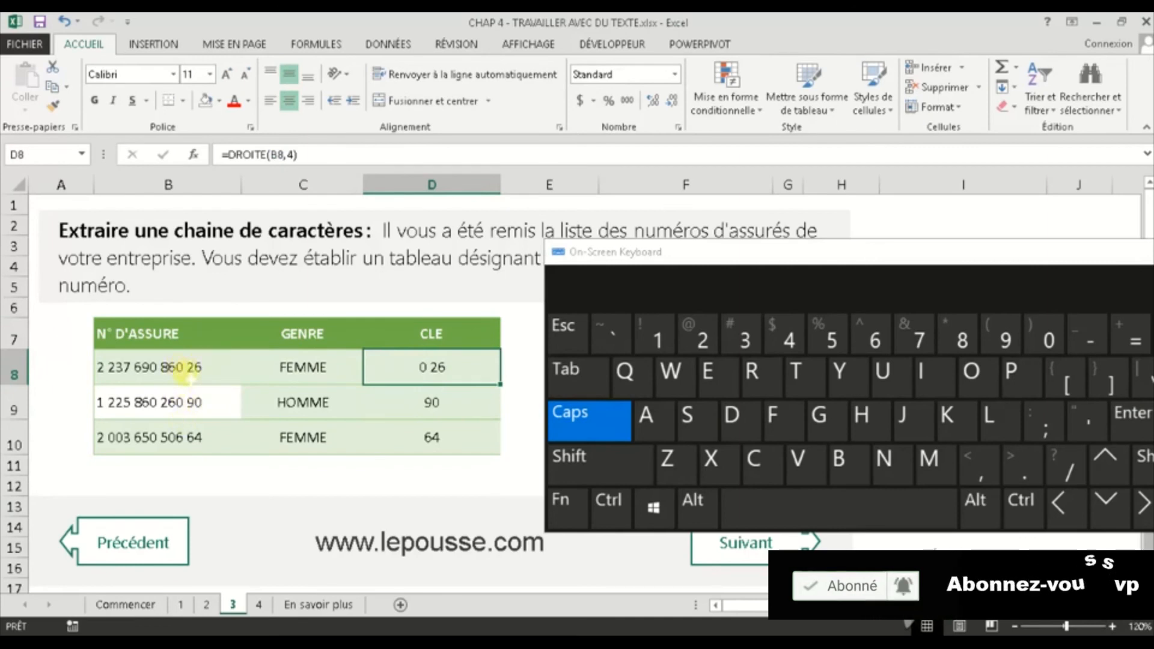
{"action": "left_click_drag", "start_coordinate": [499, 385], "coordinate": [499, 450]}
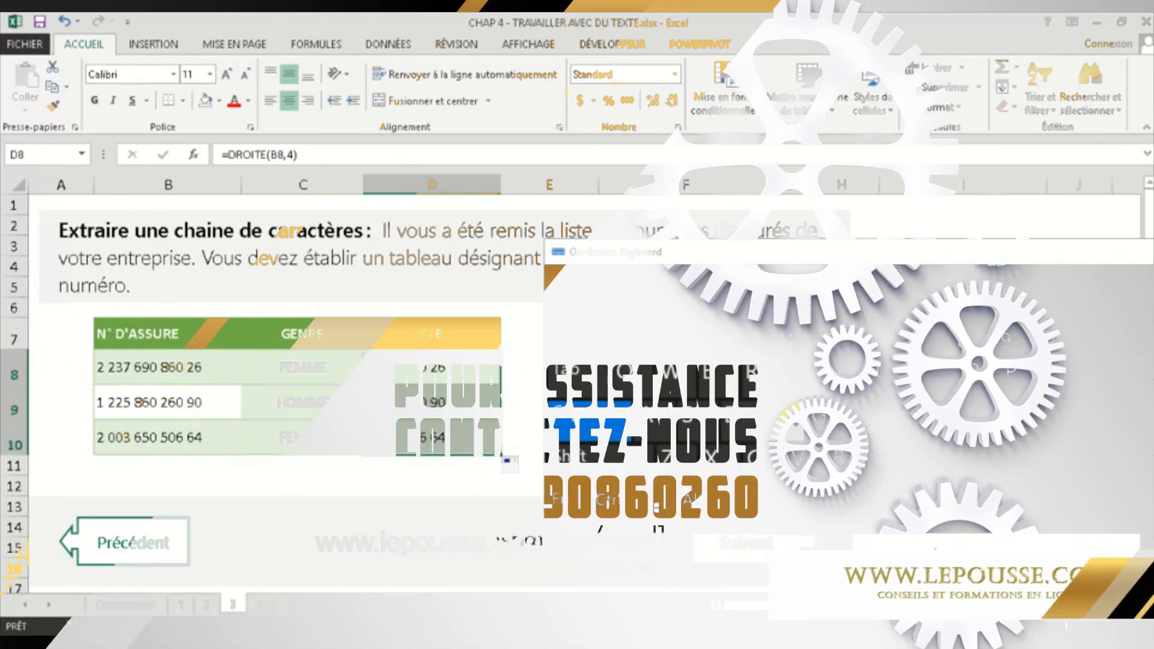